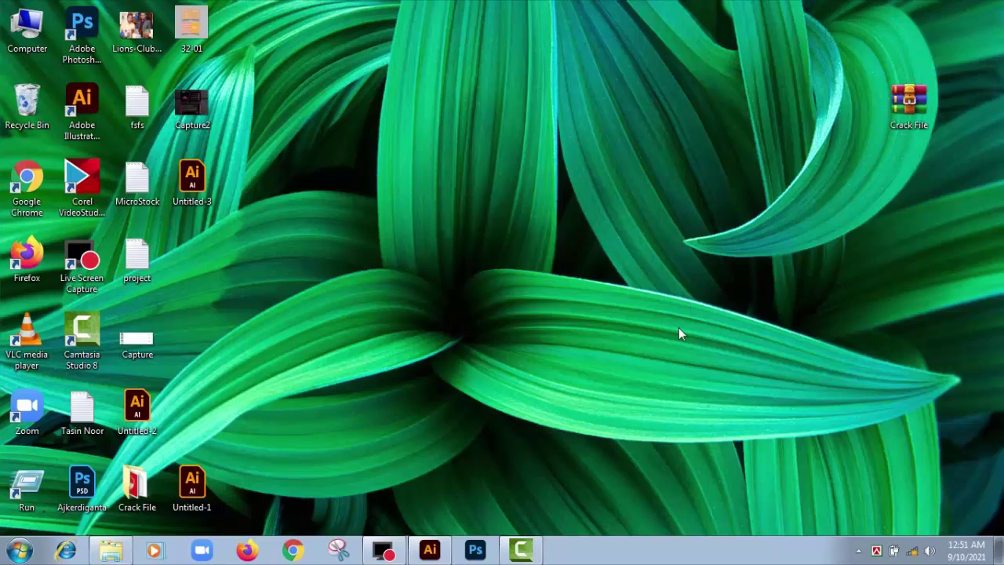
Step: Create a new Web-preset RGB document sized 1500 × 1500 px
left_click(429, 550)
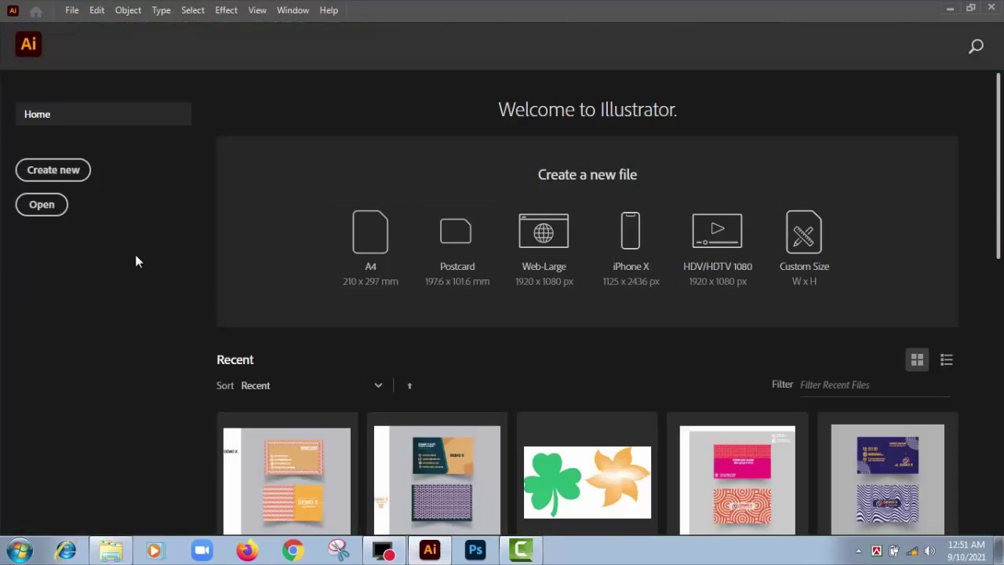
left_click(62, 177)
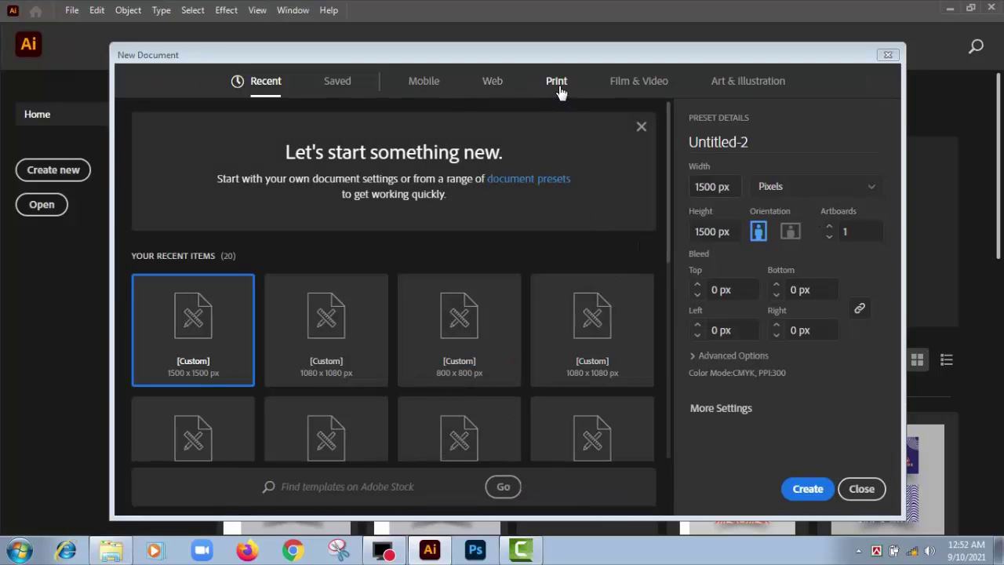
left_click(493, 84)
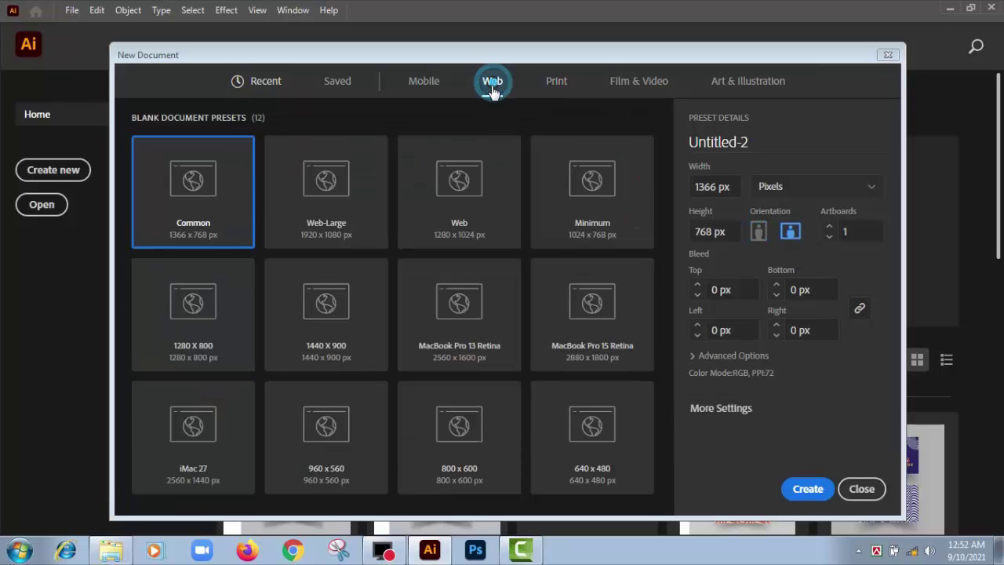
left_click(719, 187)
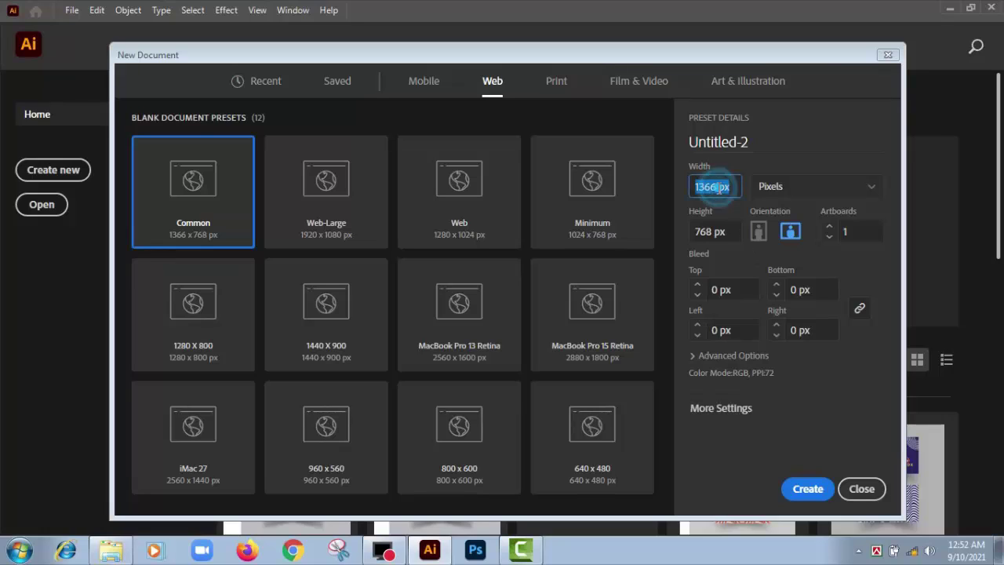
double_click(716, 191)
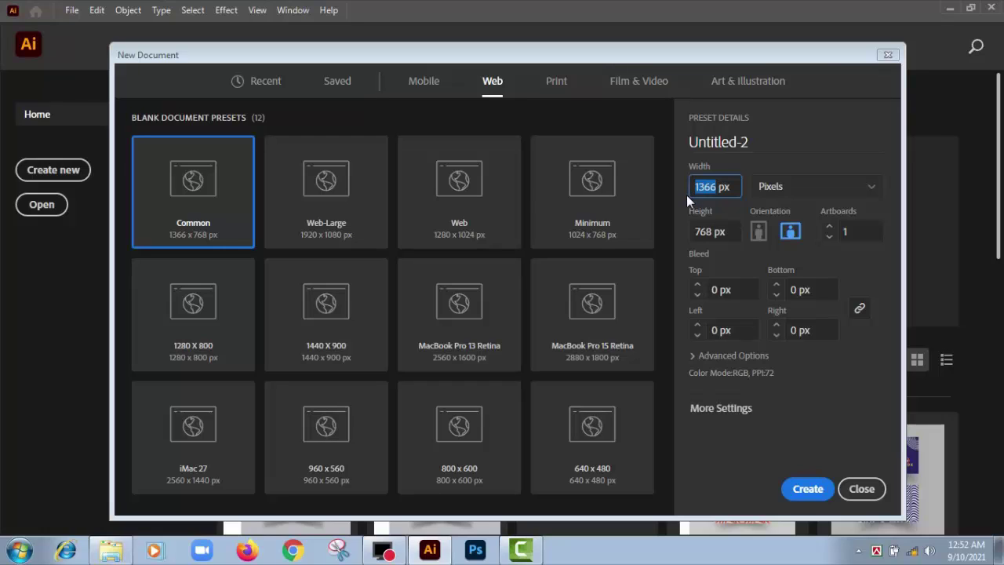
type("1")
type("500")
double_click(709, 231)
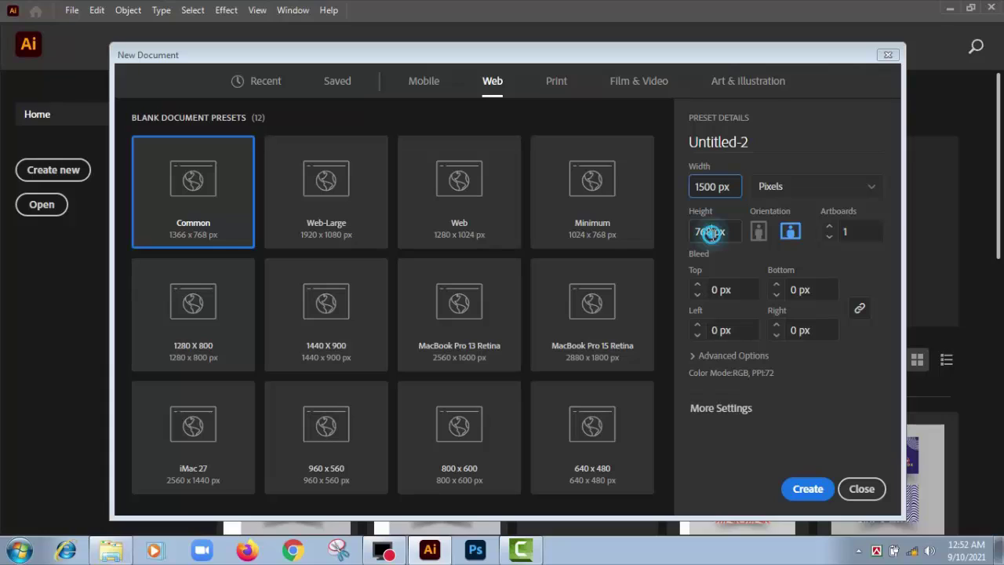
type("150")
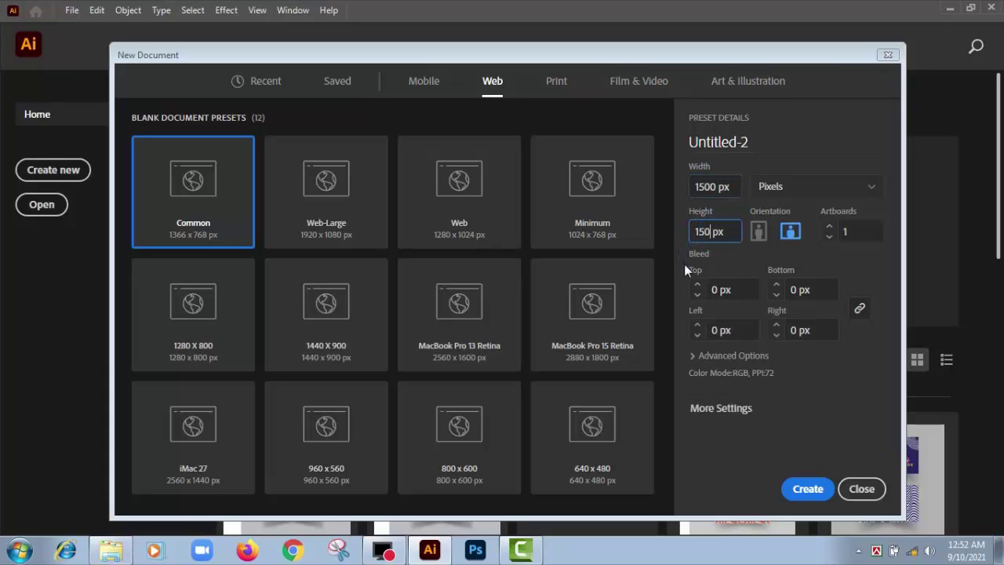
type("0")
left_click(733, 355)
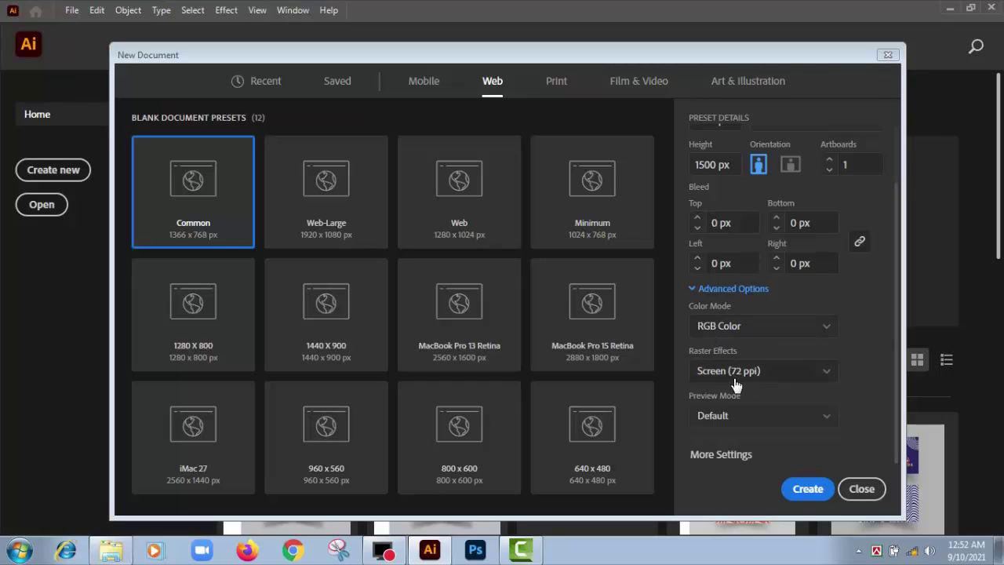
left_click(806, 490)
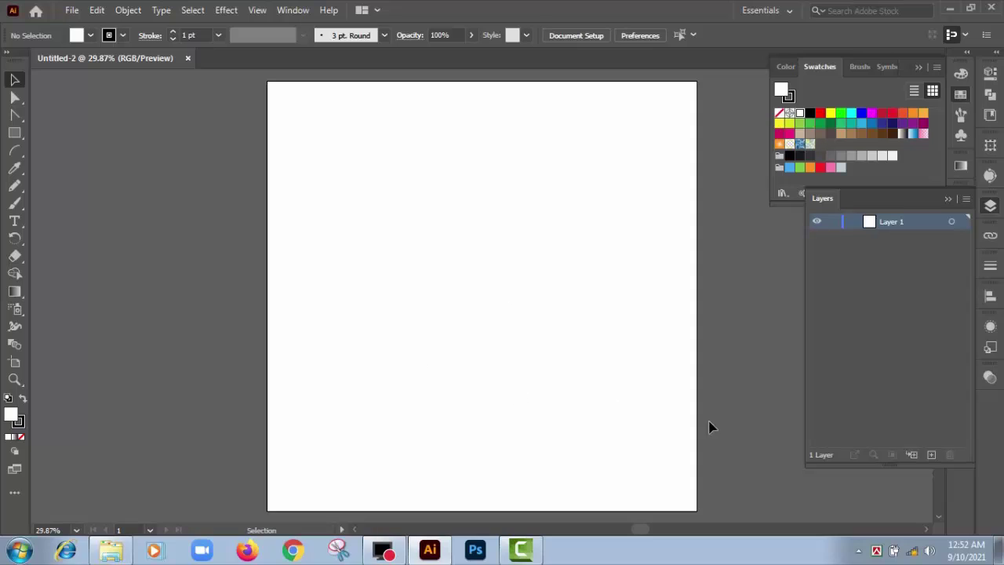
Step: Place a 100 × 100 px circle on the artboard with the Ellipse Tool
left_click_drag(742, 396, 628, 392)
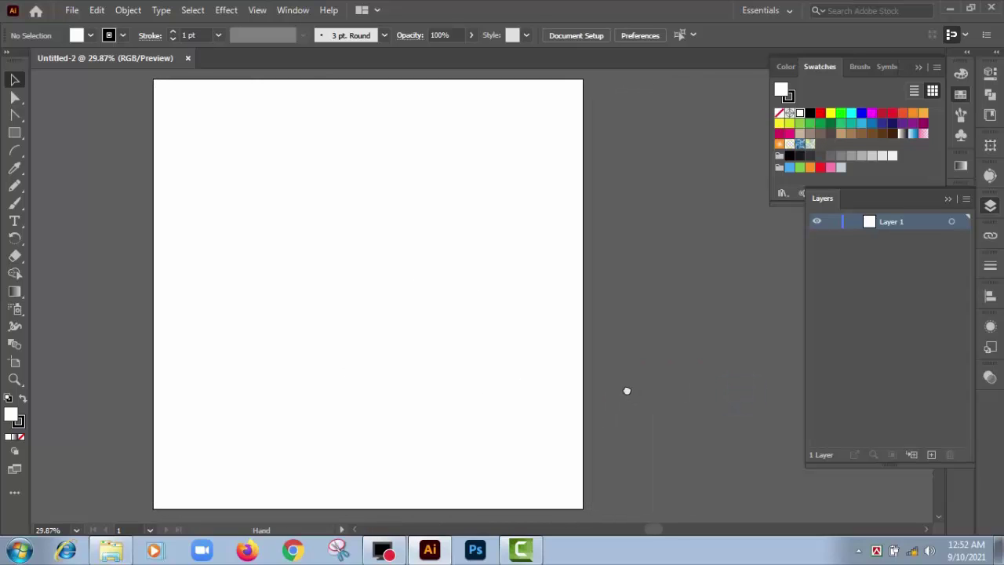
left_click(15, 132)
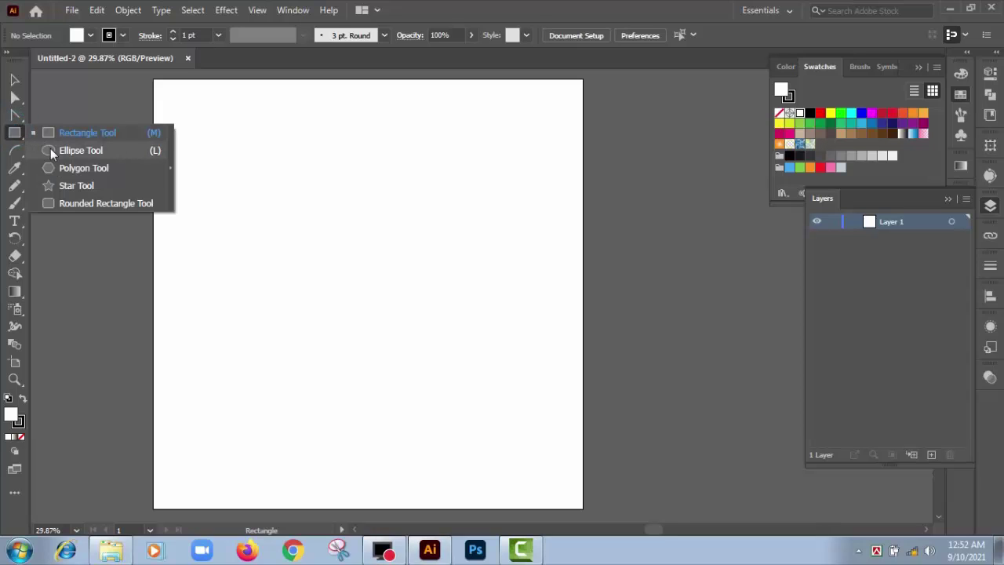
left_click(51, 149)
left_click(266, 225)
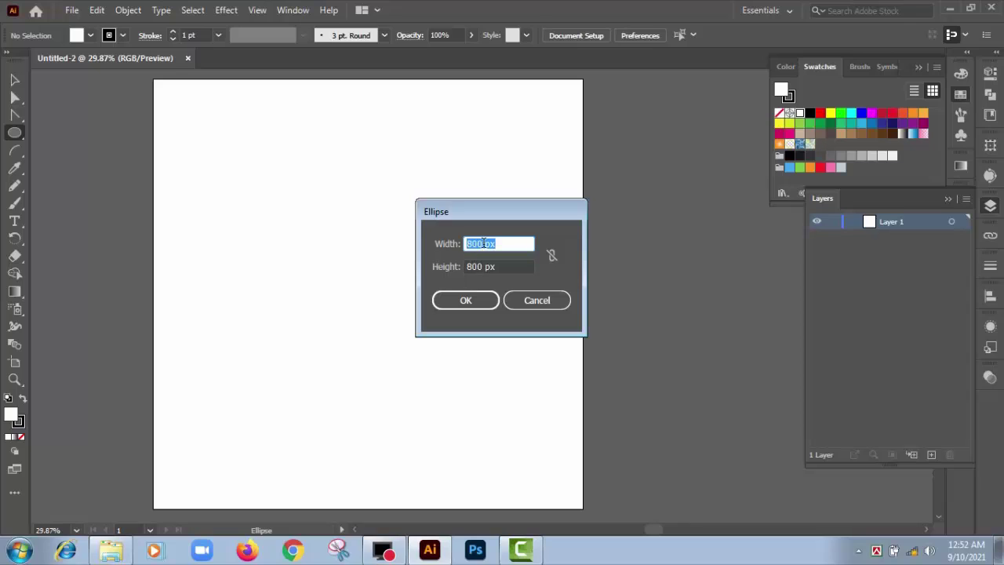
double_click(482, 243)
type("1")
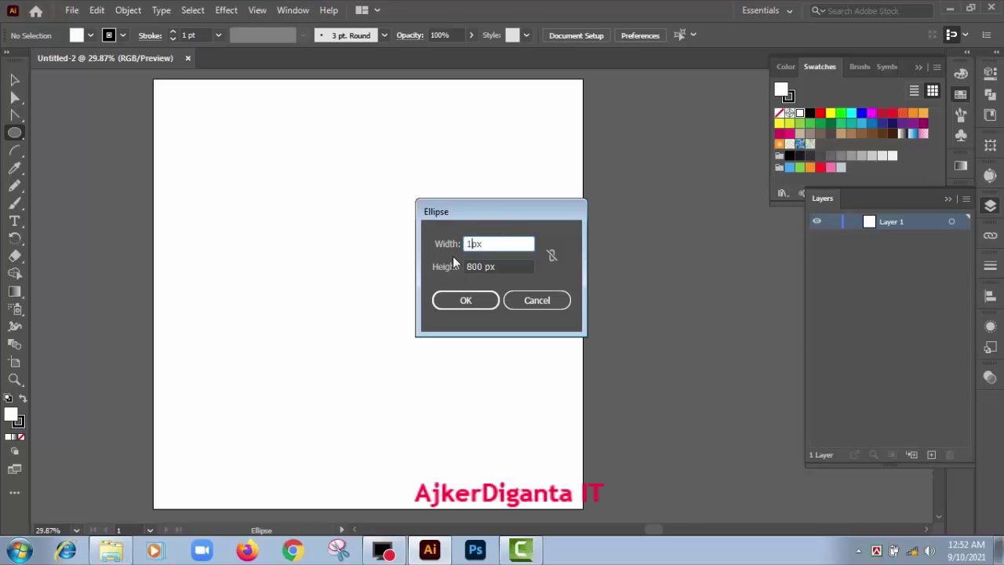
type("00")
double_click(482, 266)
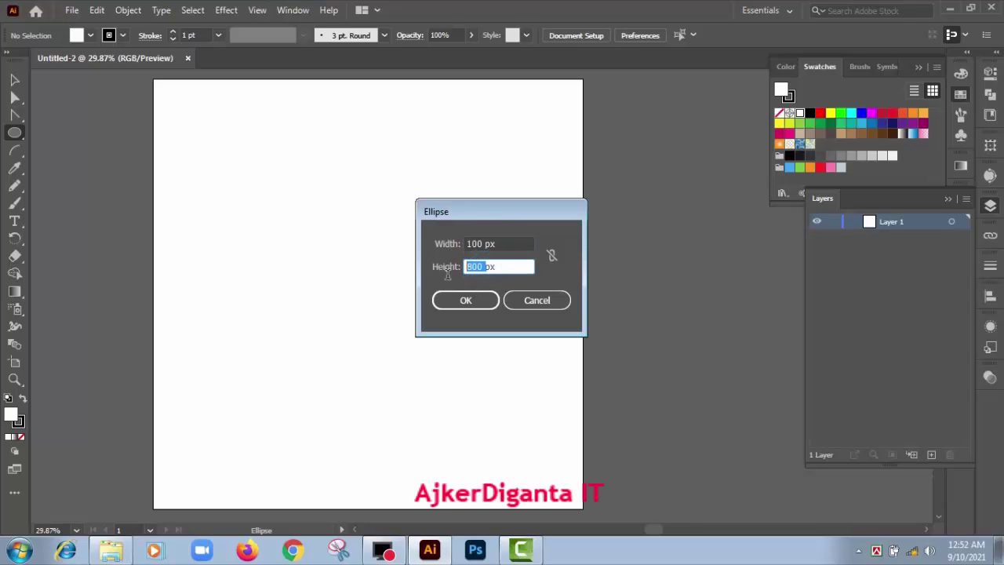
type("10")
left_click(469, 303)
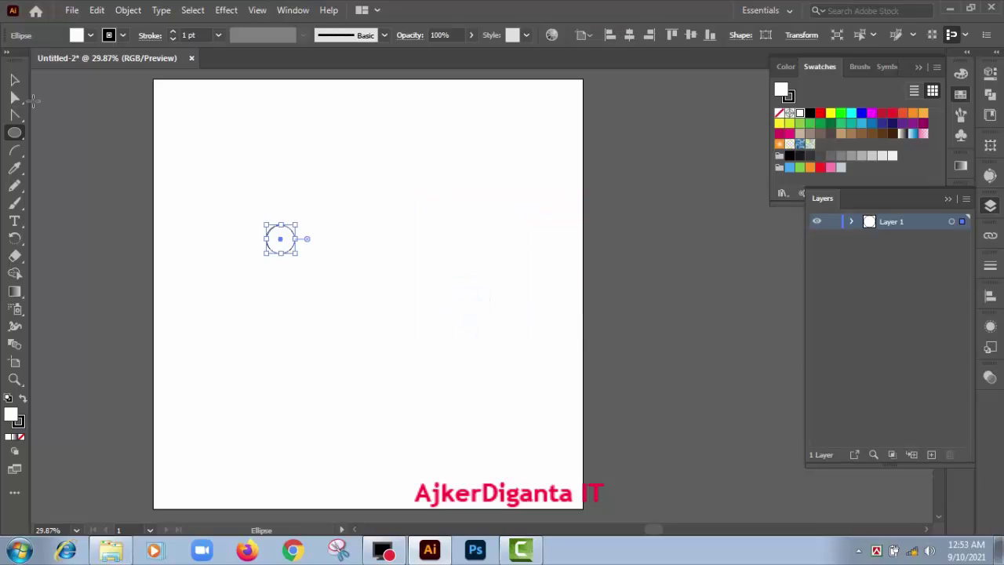
Step: Give the circle a red fill and a light-blue stroke
left_click(88, 35)
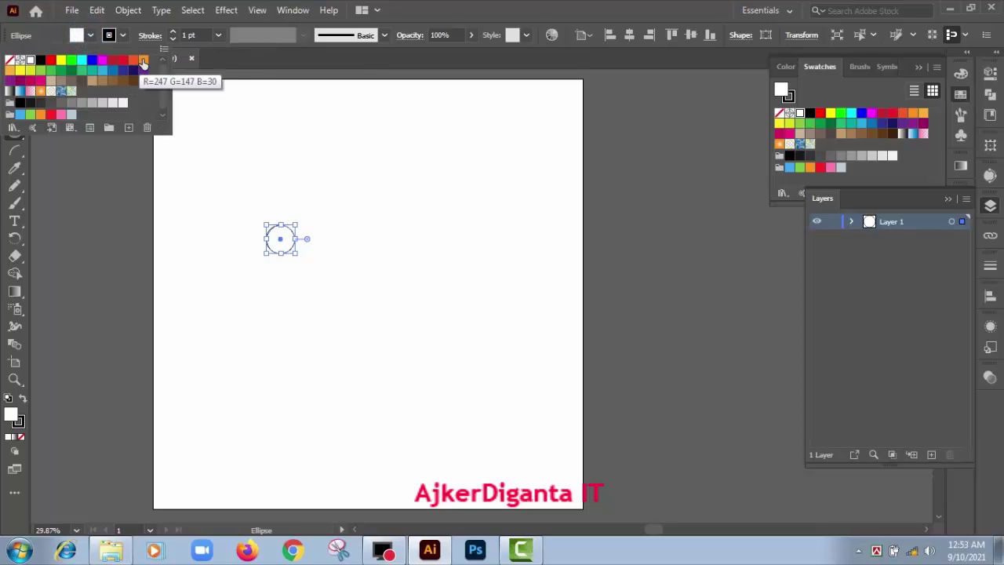
left_click(144, 61)
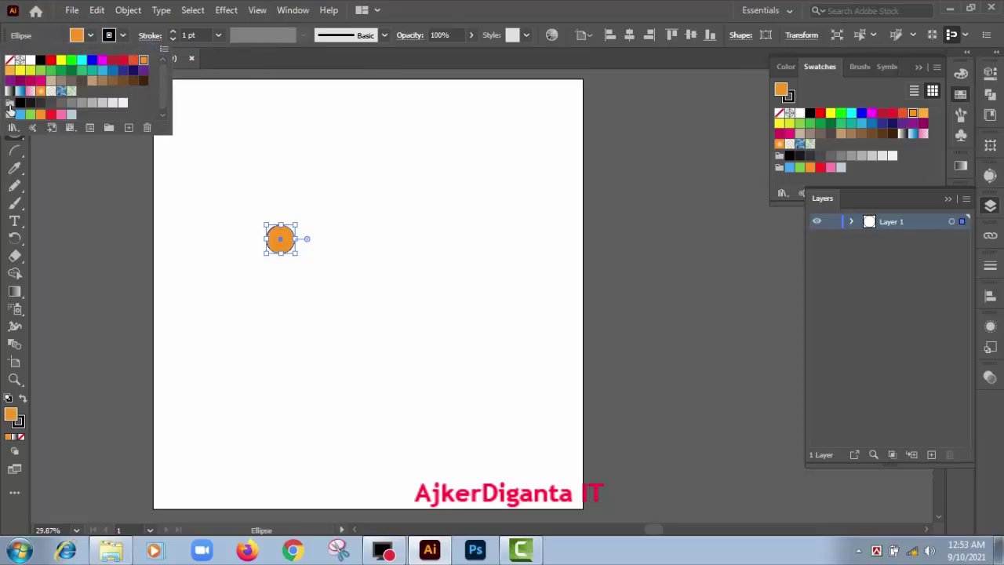
left_click(122, 60)
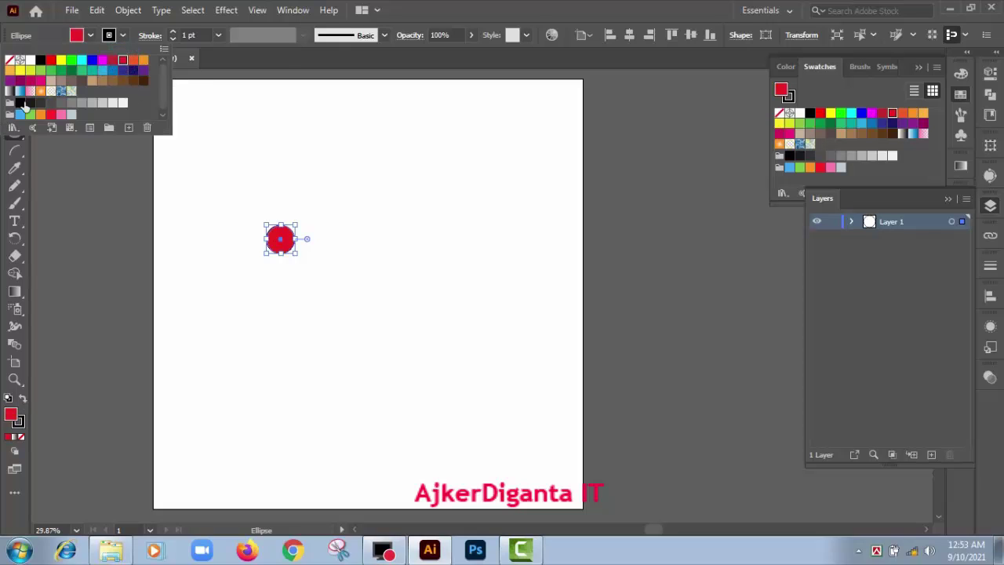
left_click(112, 36)
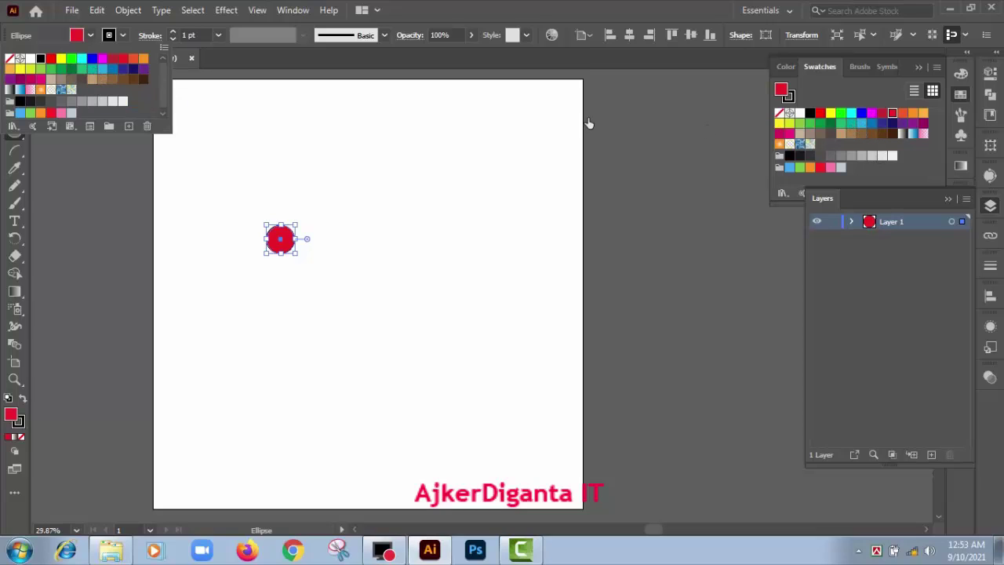
left_click(20, 112)
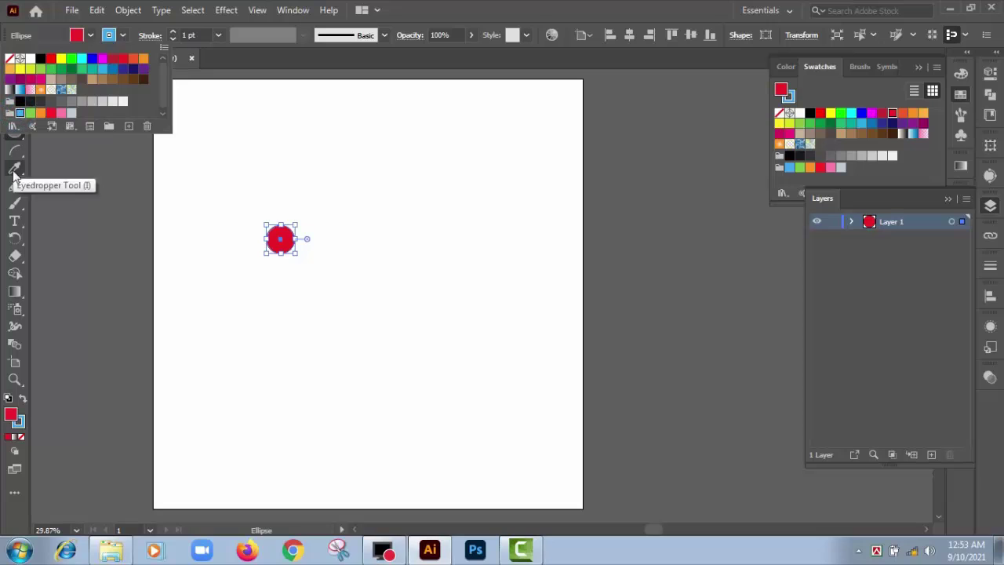
left_click(143, 35)
Step: Raise the circle's stroke weight to 20 pt
left_click(148, 36)
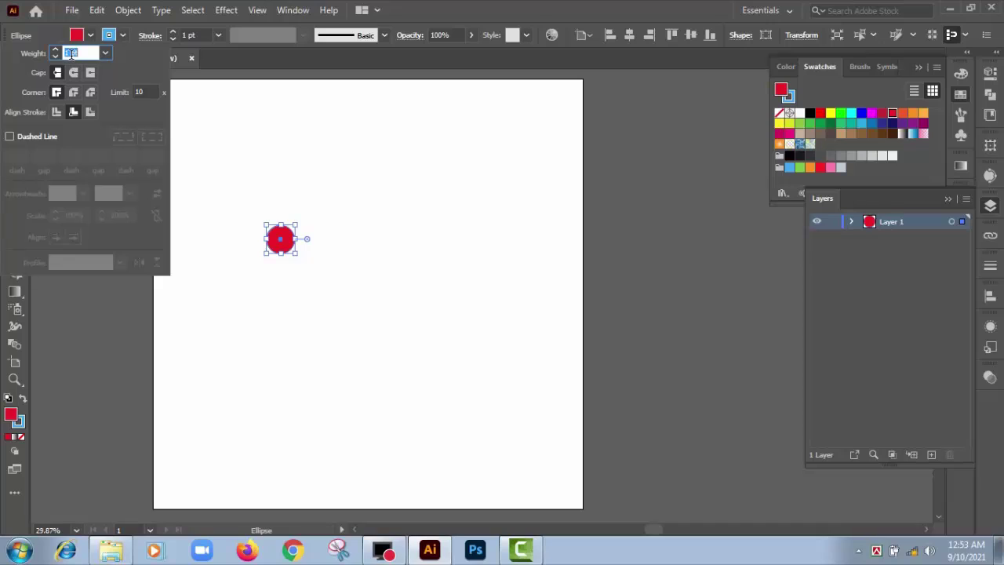
key("Up")
key("Up")
key("Up")
key("Up")
key("Up")
key("Up")
key("Up")
key("Up")
key("Up")
key("Up")
key("Up")
left_click(213, 163)
left_click(245, 287)
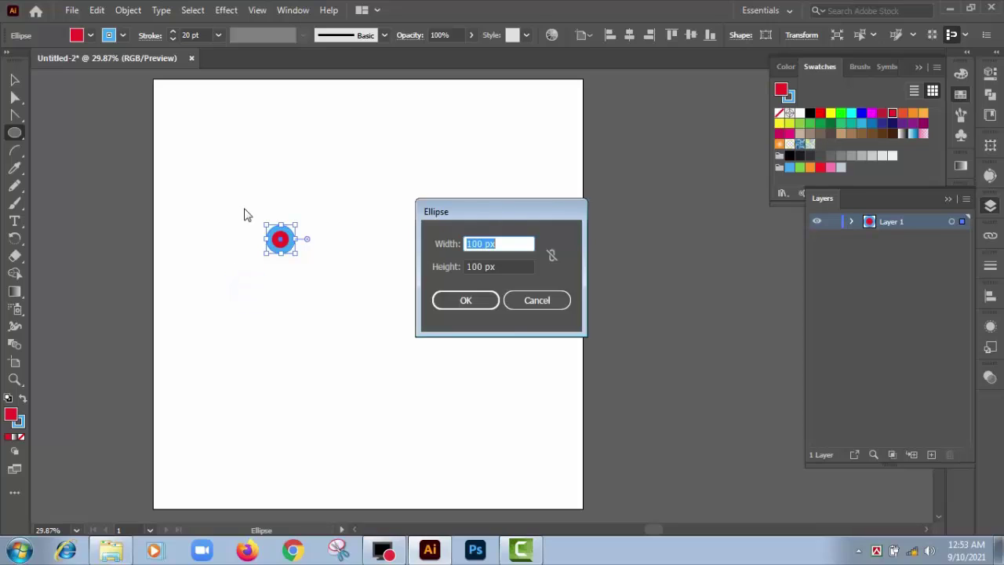
left_click(533, 301)
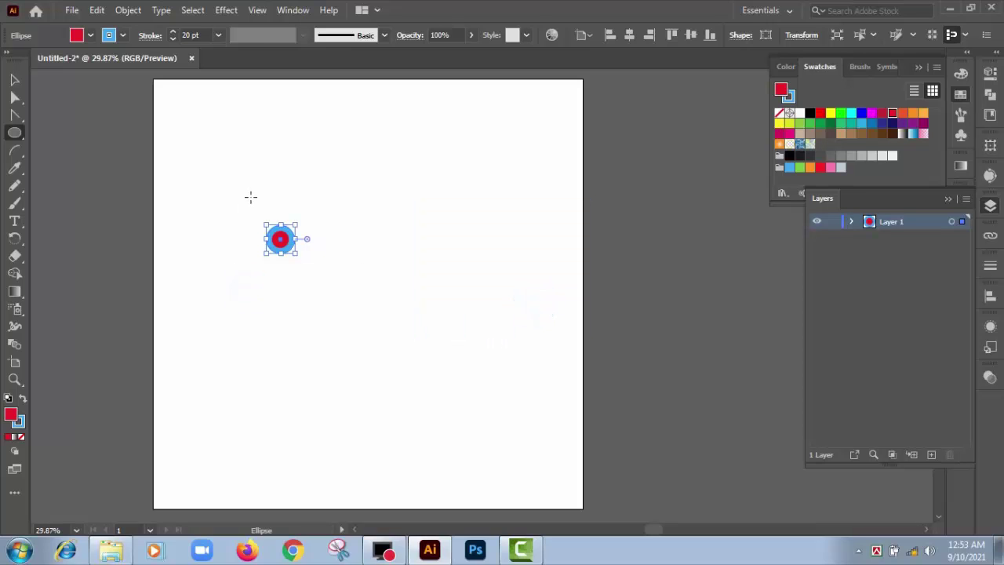
Step: Reselect the circle with the Direct Selection tool and zoom in on it
left_click(14, 79)
left_click(232, 208)
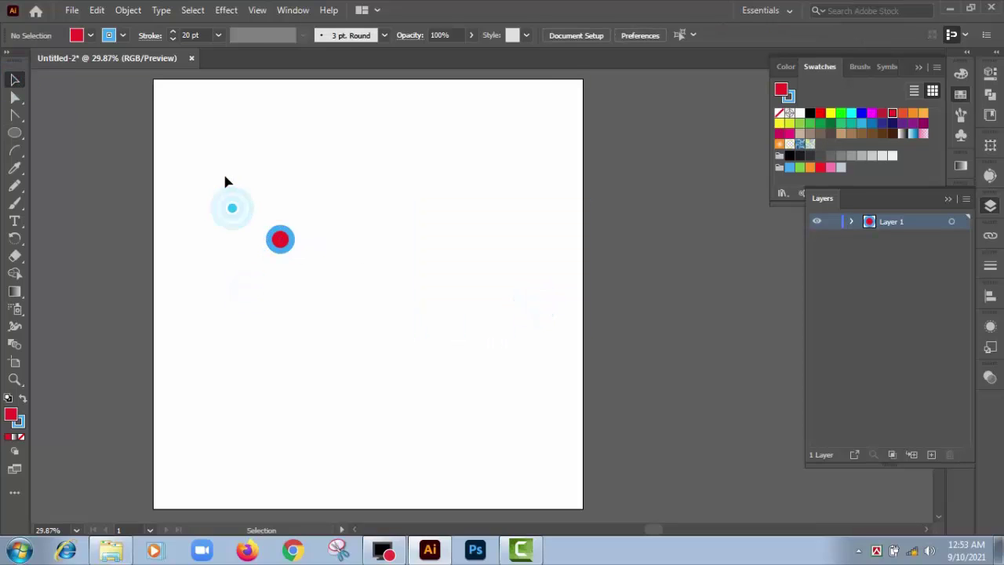
left_click_drag(225, 180, 320, 310)
key("a")
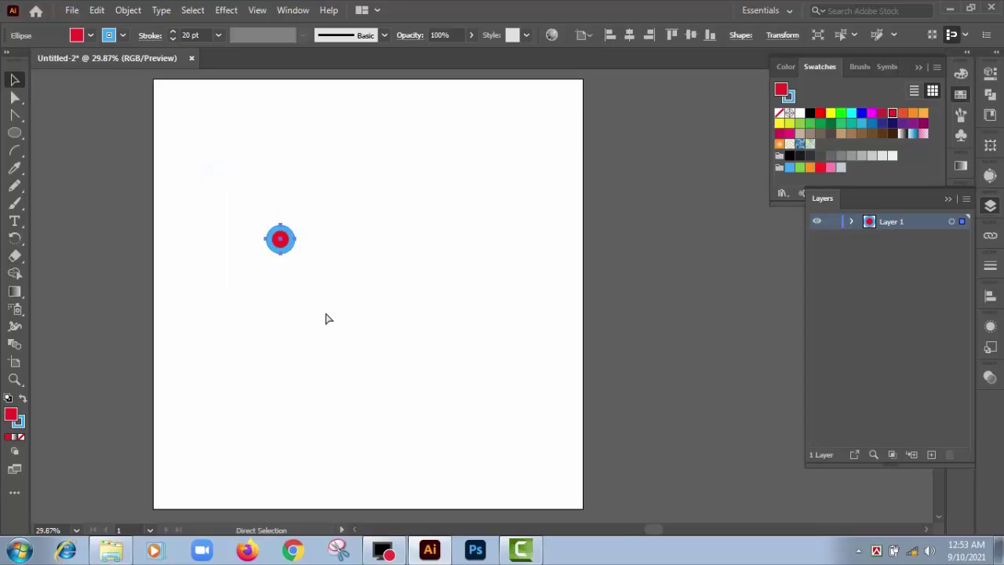
key("ctrl+equal")
key("ctrl+equal")
Step: Collapse the side panels and bring up the Appearance panel for the circle
mouse_move(517, 332)
left_mouse_down()
mouse_move(433, 334)
mouse_move(325, 305)
left_mouse_up()
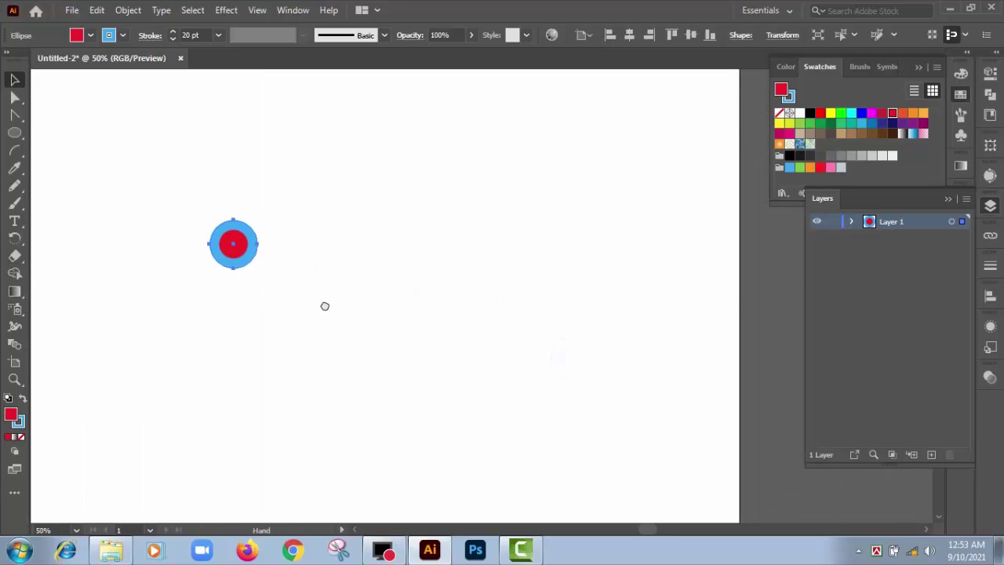
left_click(950, 198)
left_click(917, 66)
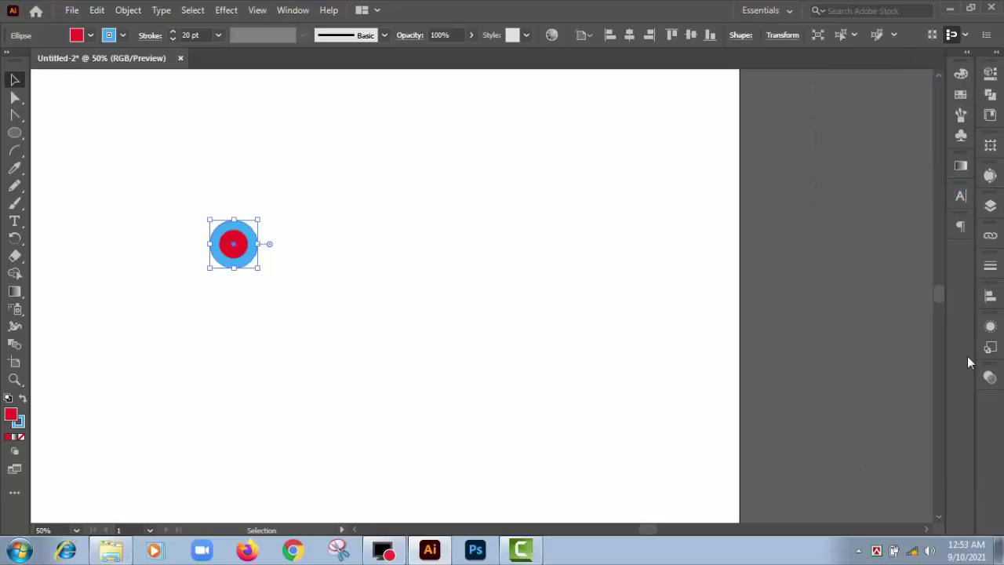
left_click(990, 377)
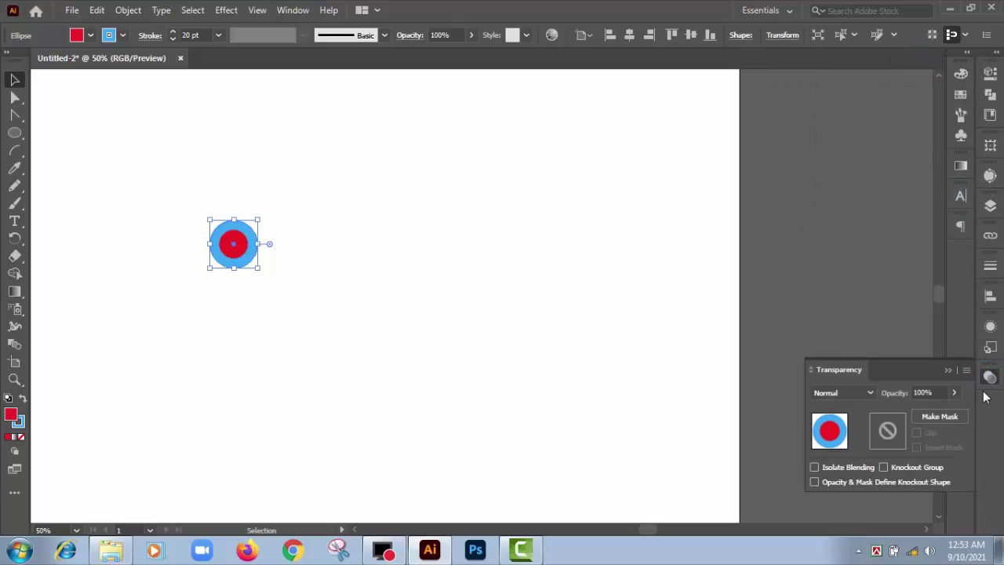
left_click(990, 377)
left_click(990, 326)
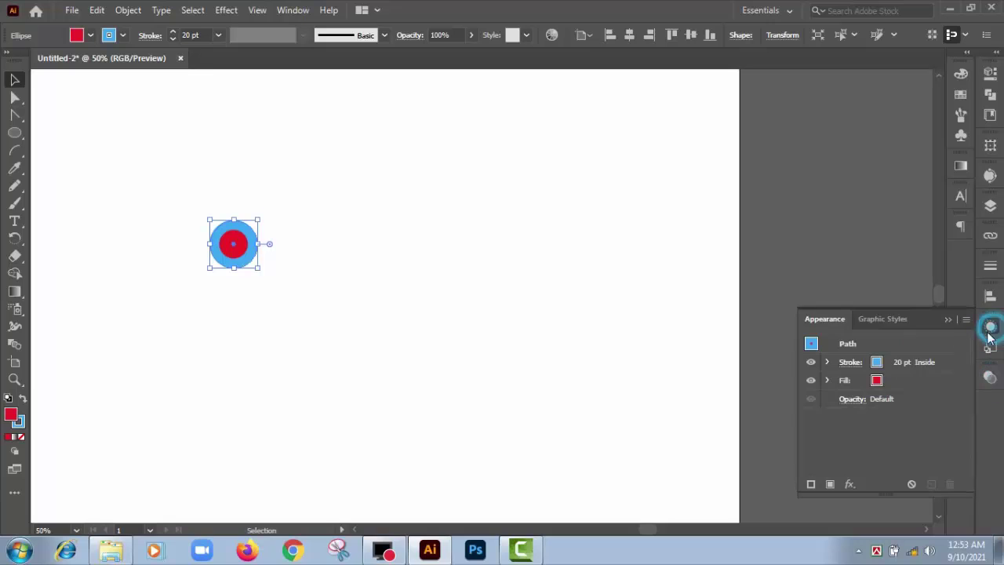
Step: Add a Transform effect moving 100 px horizontally with 2 copies
left_click(849, 484)
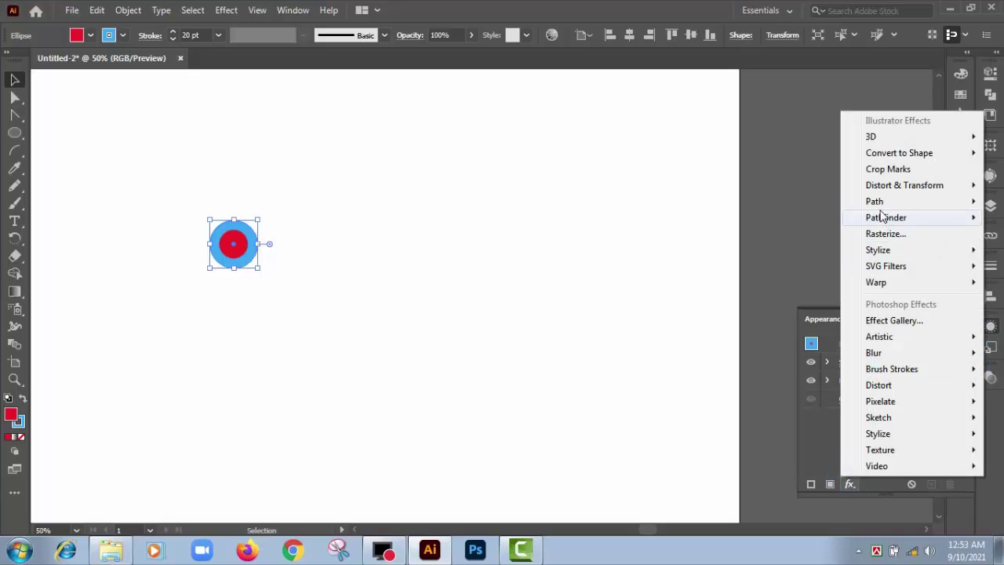
mouse_move(904, 186)
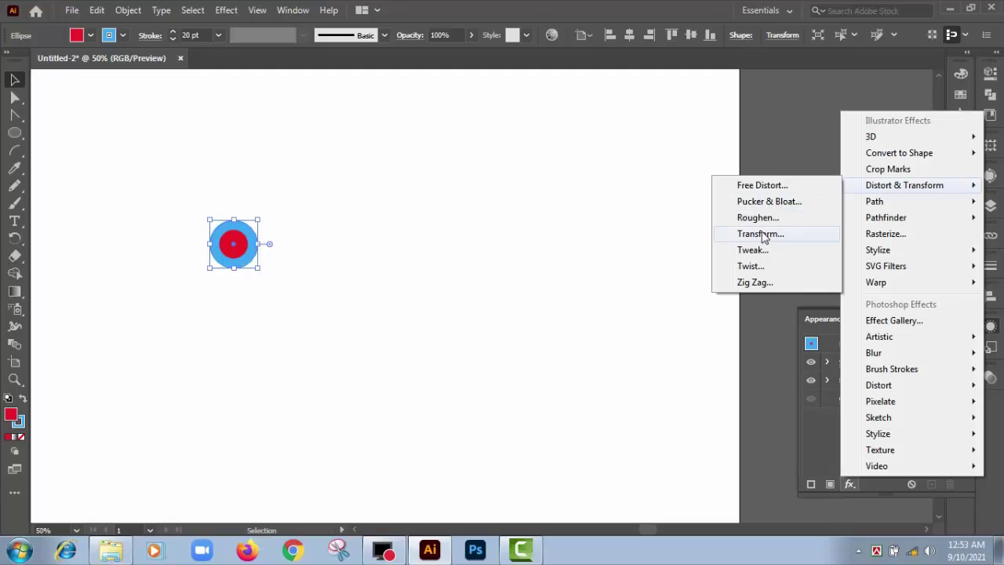
left_click(760, 234)
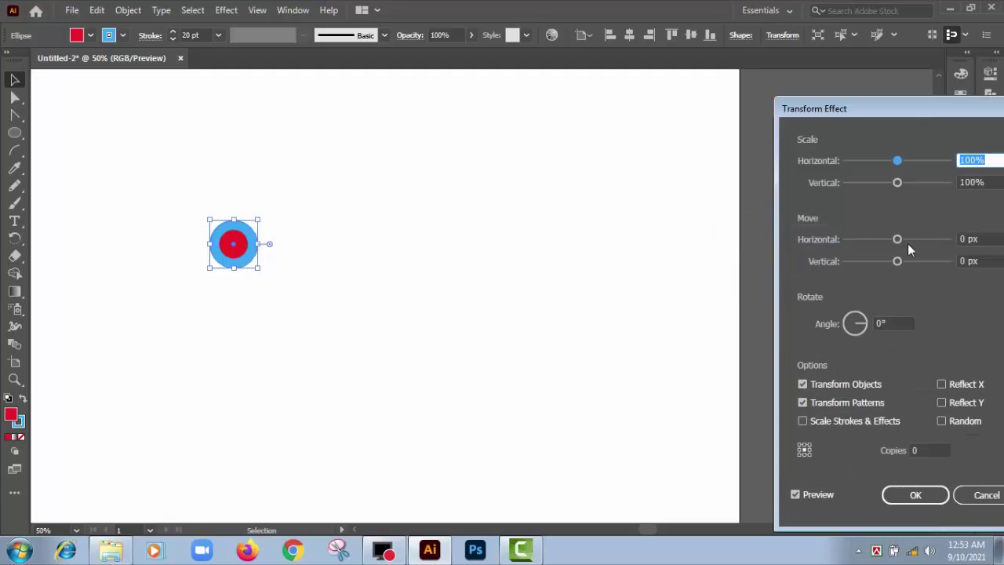
left_click_drag(897, 239, 949, 239)
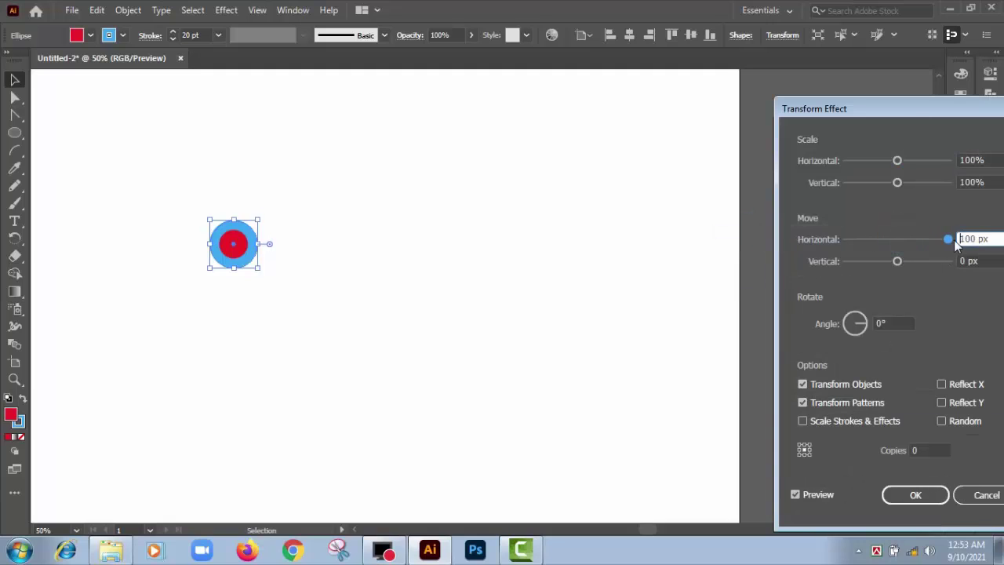
left_click(918, 450)
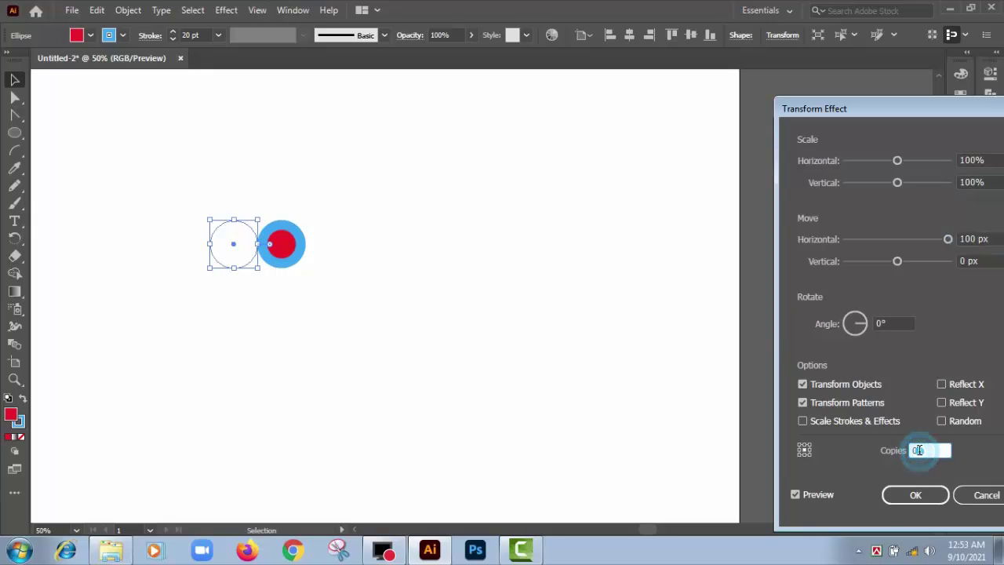
key("Up")
key("Up")
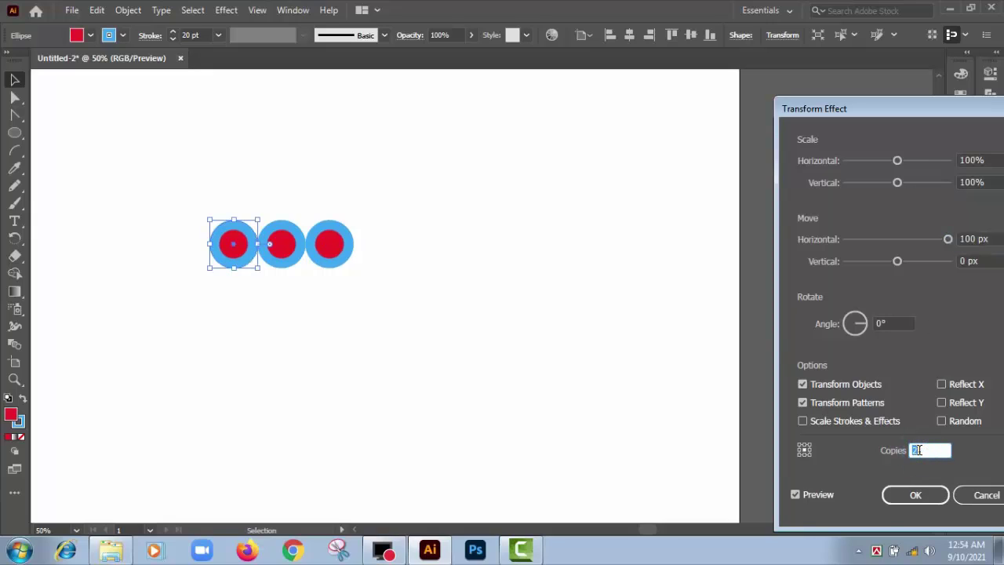
left_click(909, 494)
left_click(193, 333)
left_click_drag(177, 199, 429, 340)
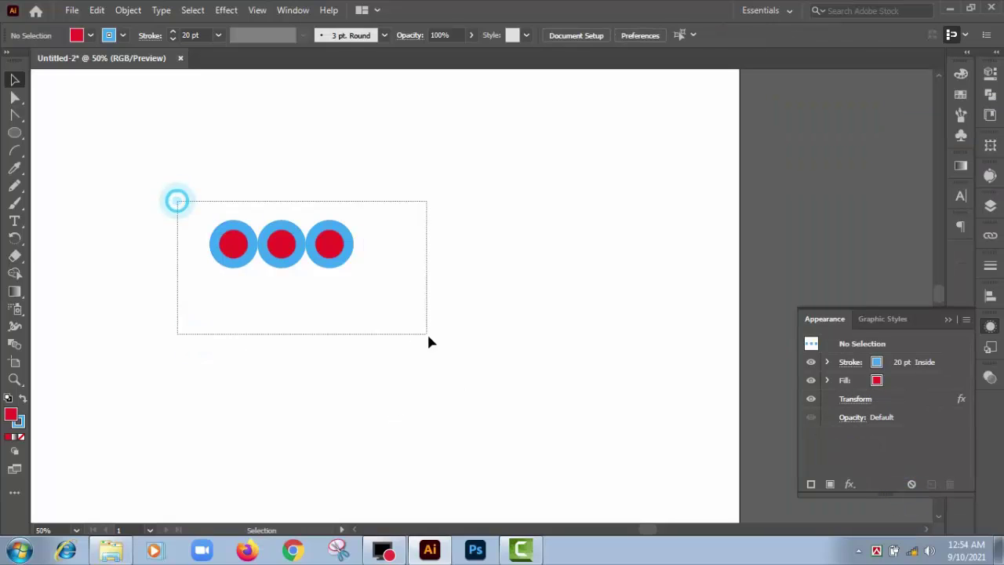
Step: Add a second Transform effect moving 100 px vertically with 2 copies
left_click(851, 484)
mouse_move(905, 185)
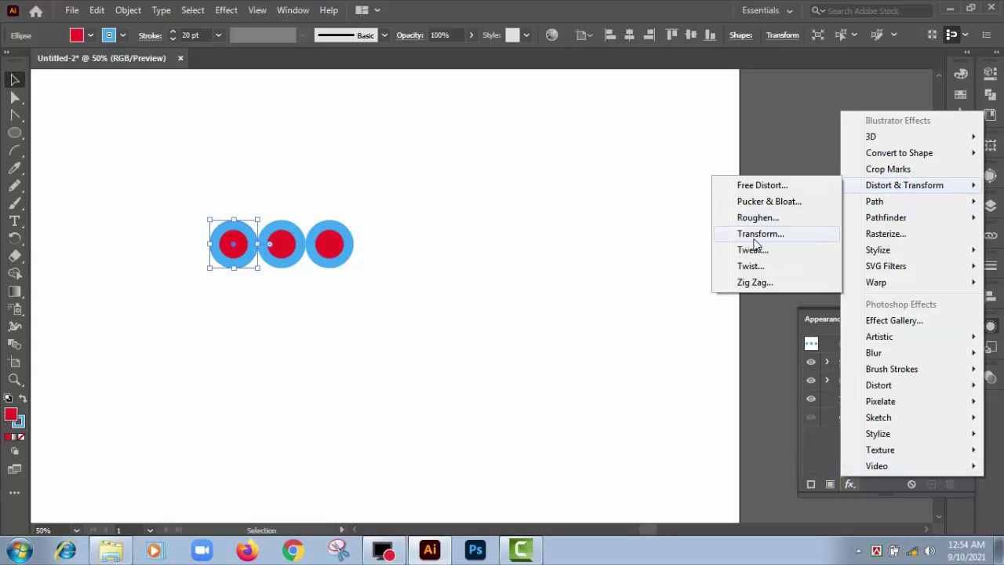
left_click(752, 234)
left_click(541, 305)
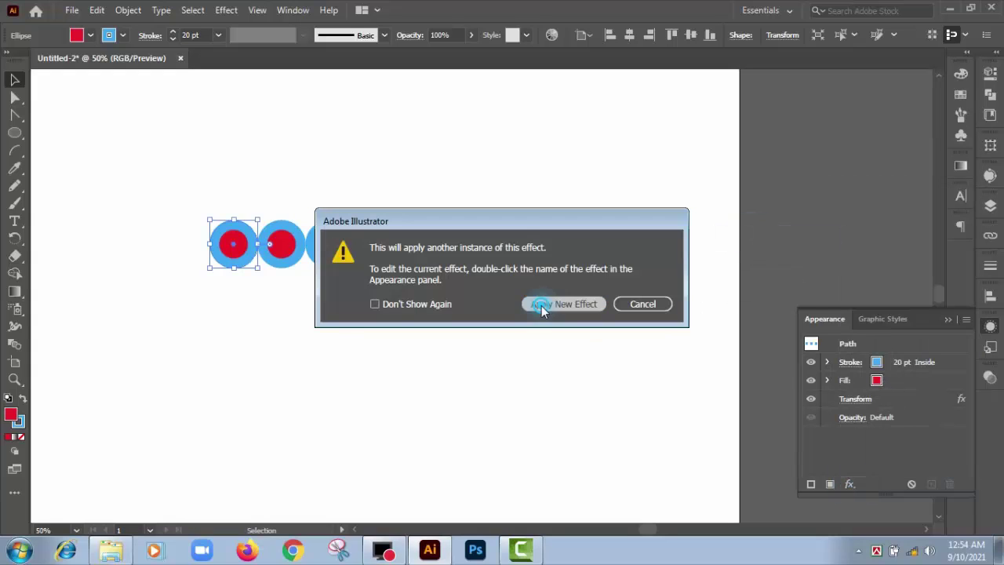
left_click_drag(902, 261, 952, 263)
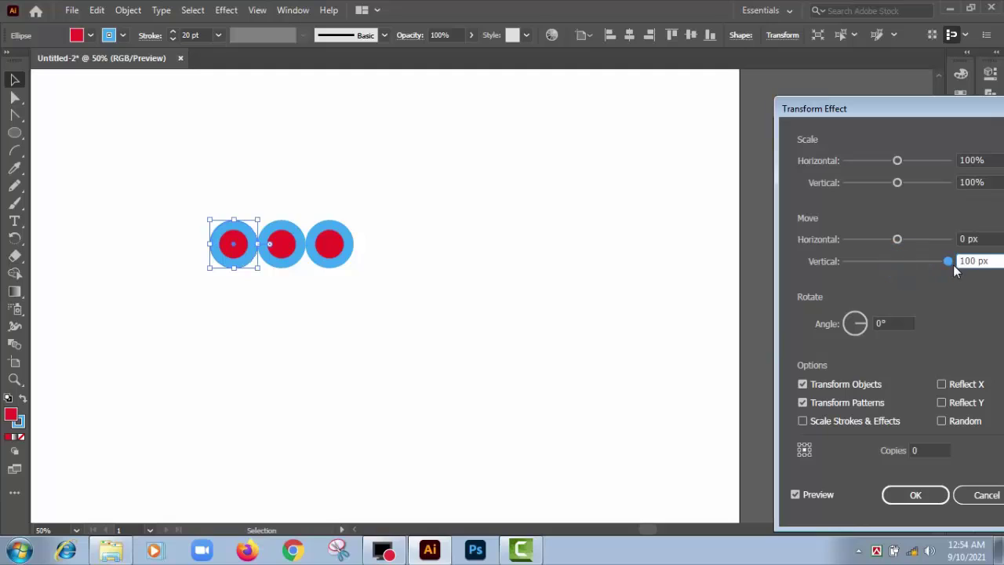
left_click(927, 450)
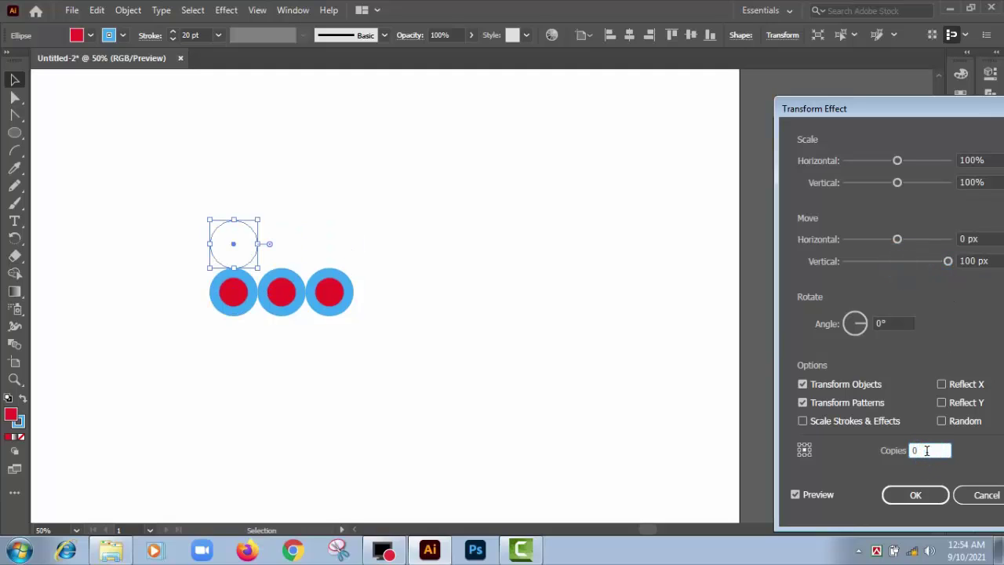
key("Up")
key("Up")
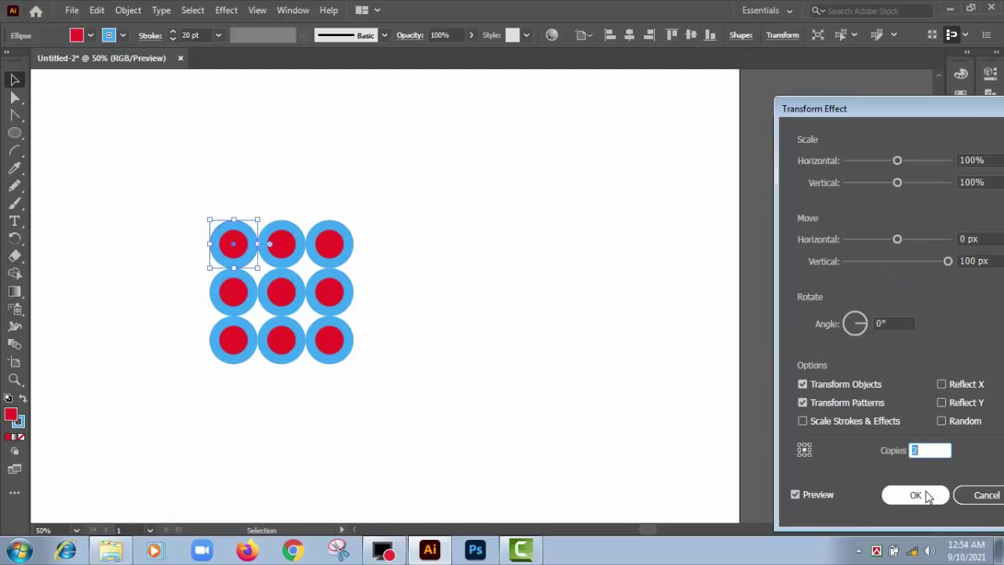
left_click(924, 494)
left_click(164, 182)
left_click_drag(164, 182, 365, 355)
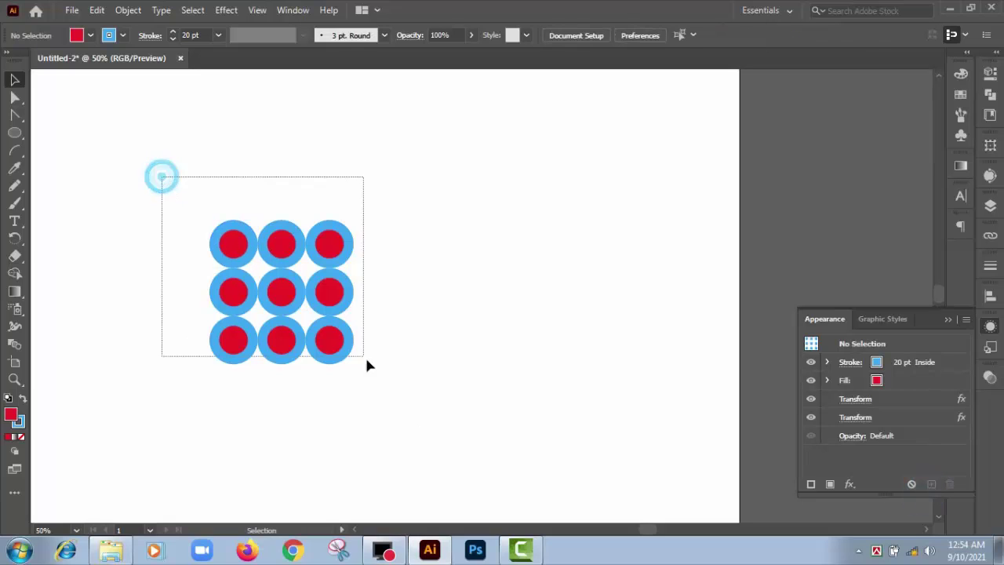
Step: Expand the appearance and Shape Builder-merge the top-middle, middle-left, centre and bottom-right circles
left_click(128, 9)
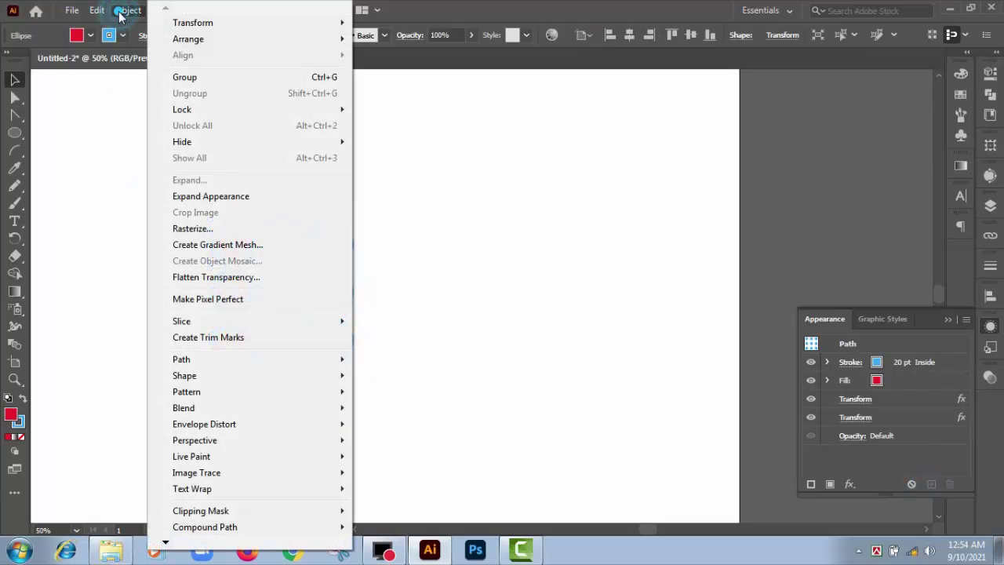
left_click(198, 197)
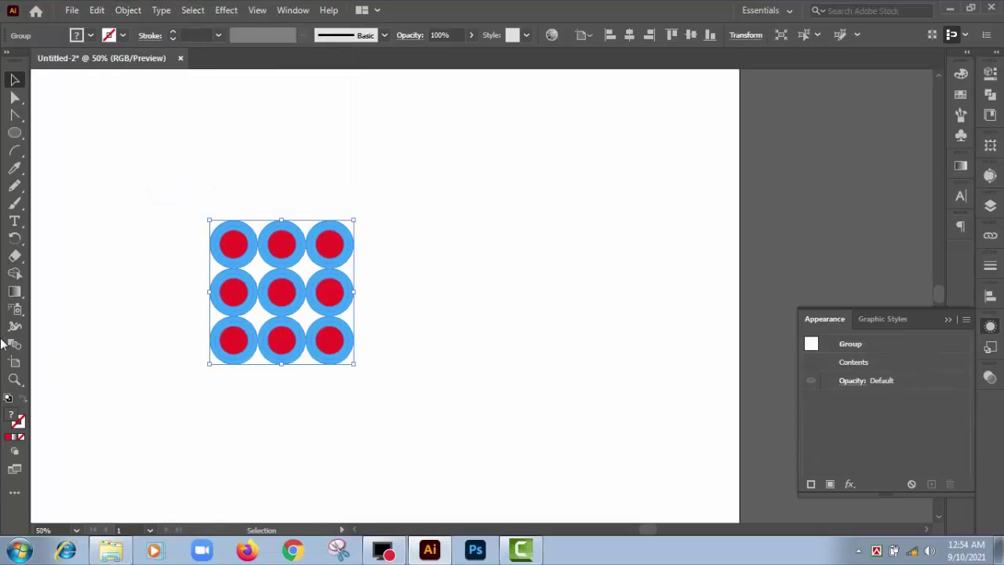
left_click(13, 275)
left_click_drag(228, 290, 283, 251)
left_click_drag(282, 290, 331, 348)
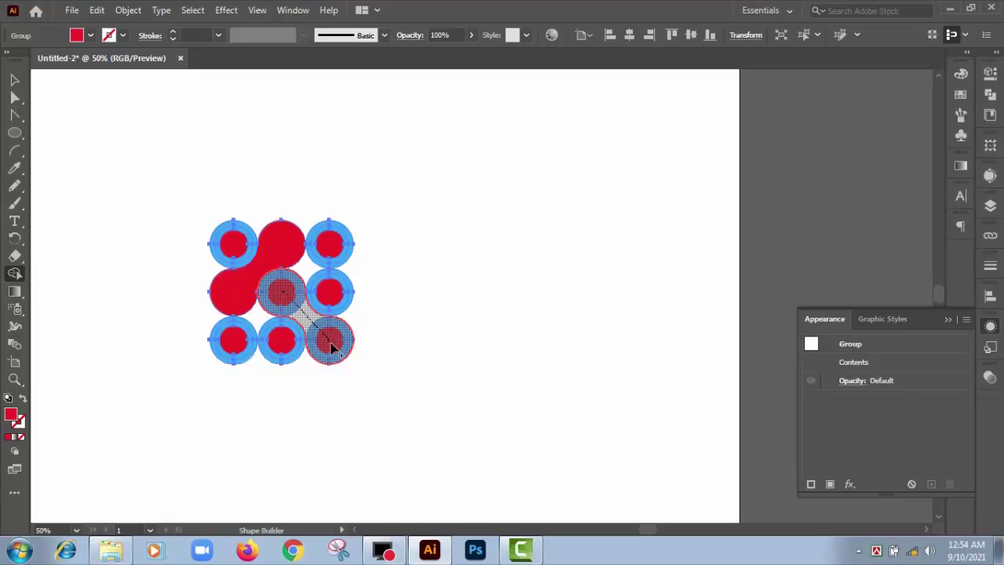
left_click_drag(330, 344, 331, 344)
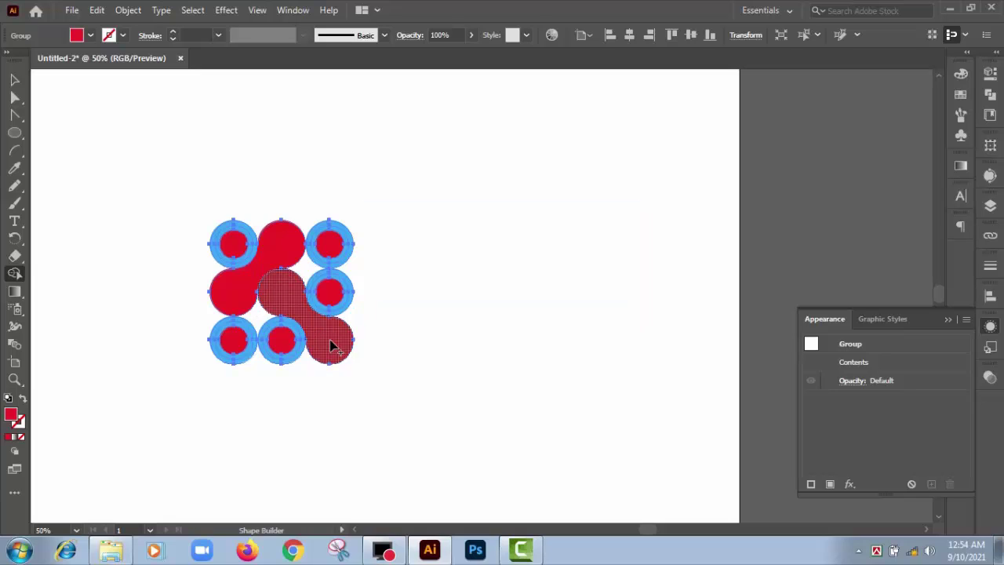
left_click(14, 79)
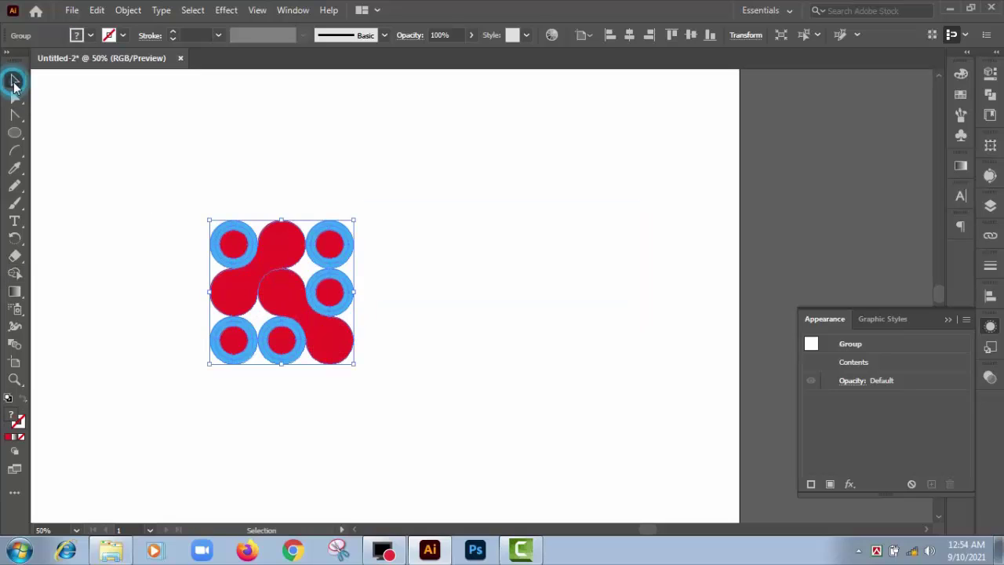
left_click(108, 184)
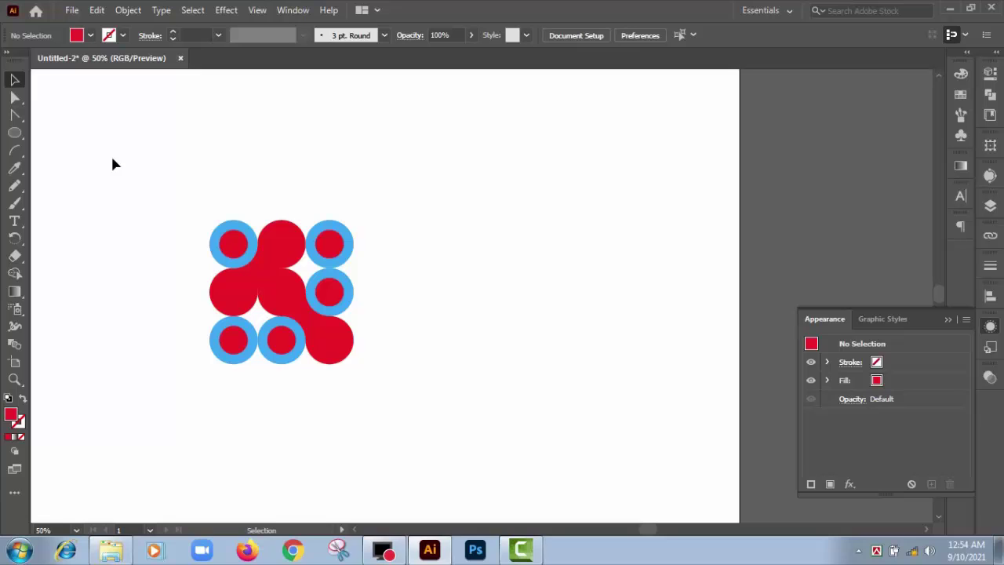
left_click_drag(112, 164, 398, 437)
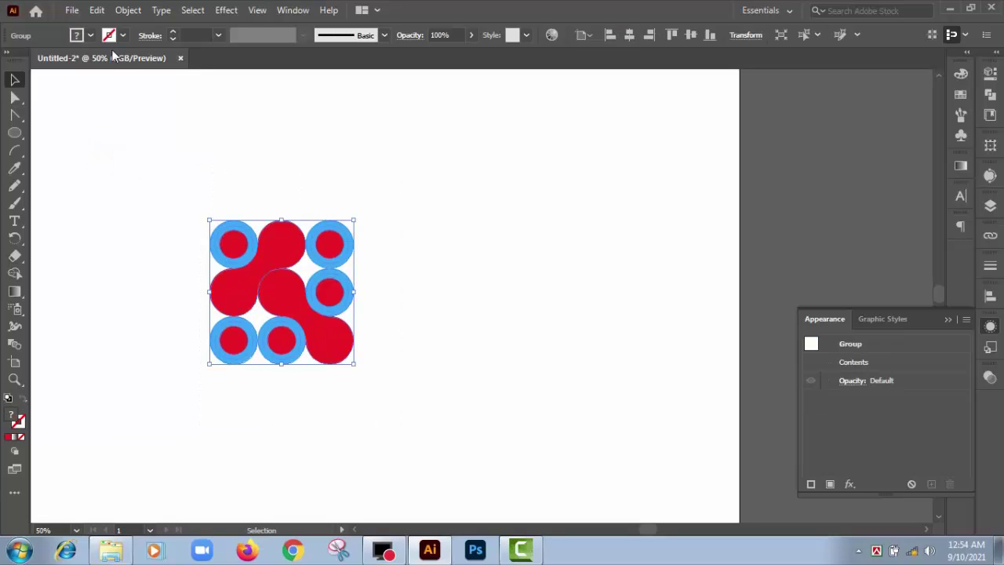
Step: Apply Pathfinder Trim to the grid artwork, then ungroup it into separate paths
left_click(128, 10)
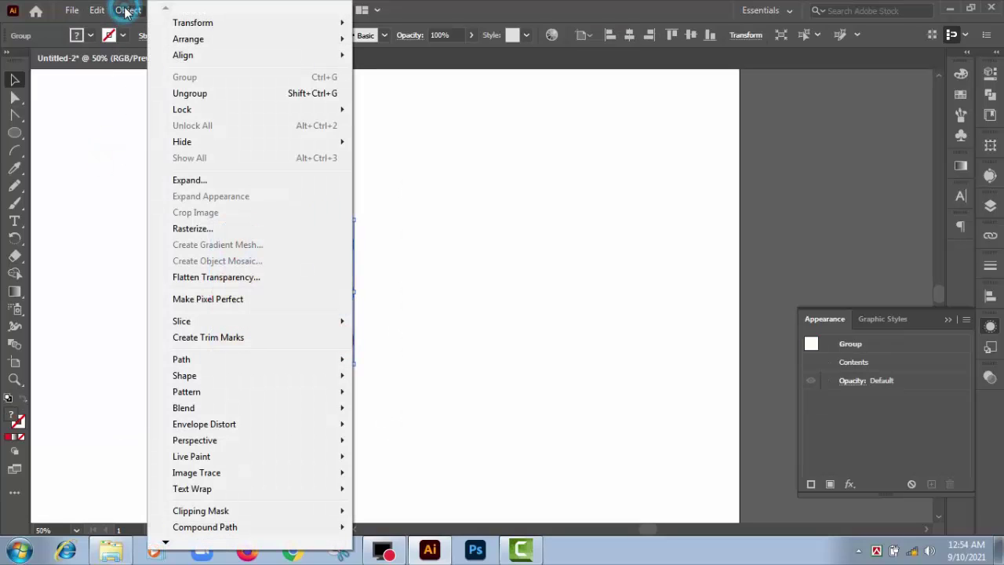
left_click(190, 180)
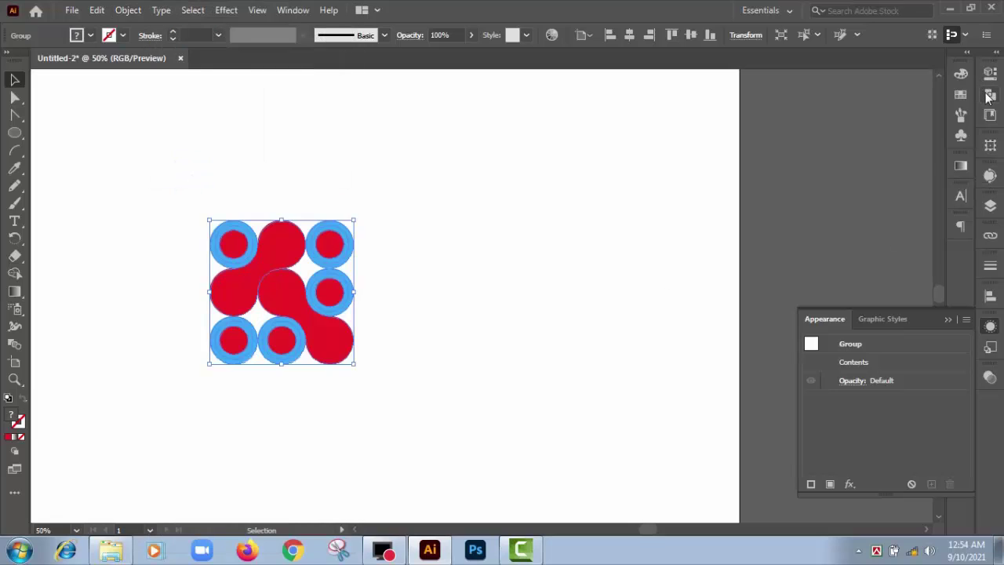
left_click(990, 93)
left_click(848, 145)
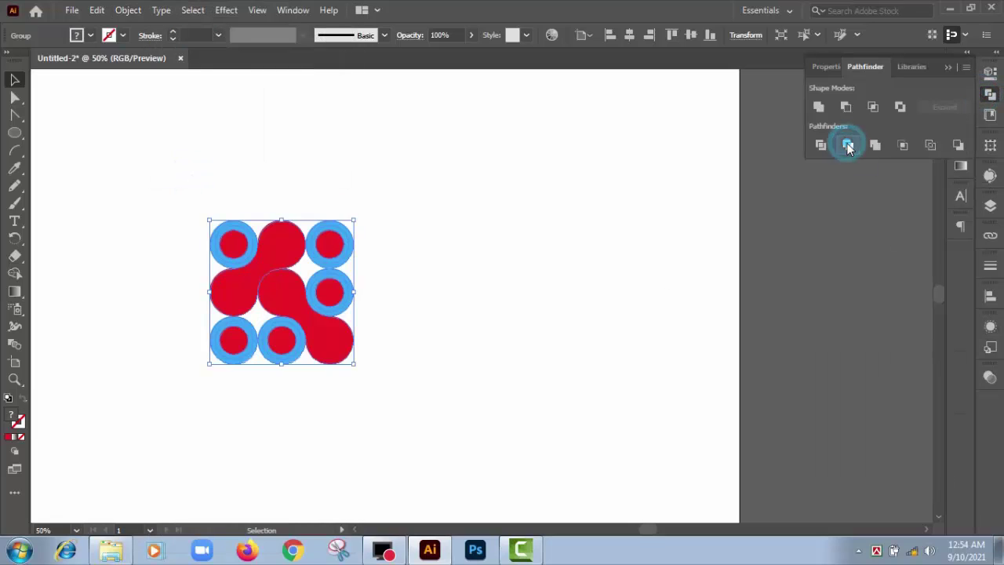
right_click(303, 317)
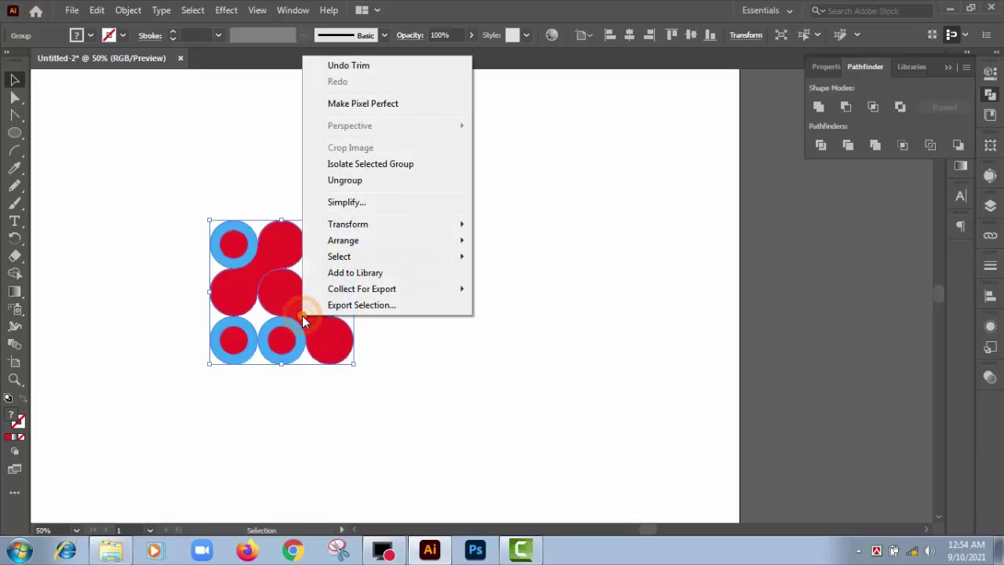
left_click(352, 181)
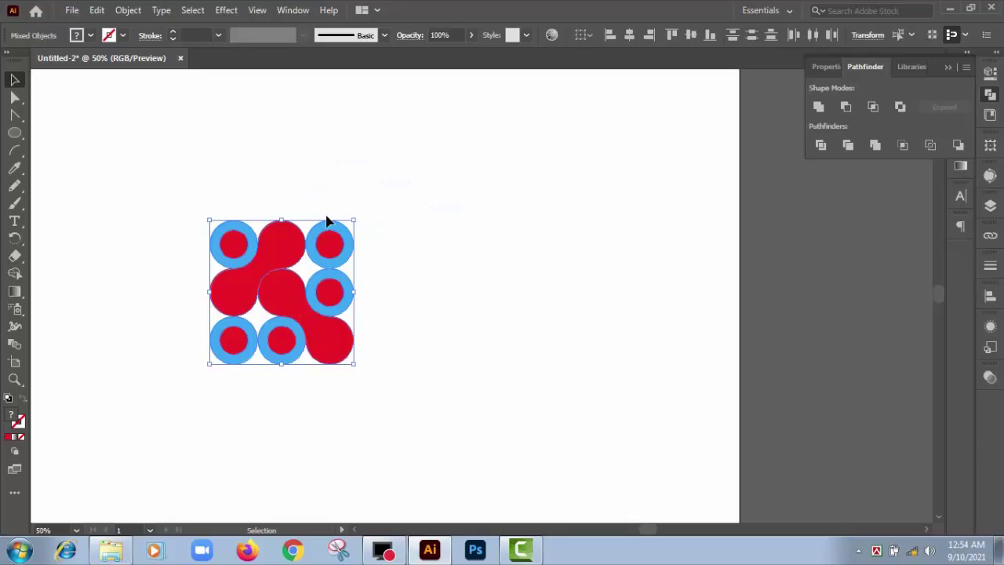
left_click(387, 259)
left_click(277, 256)
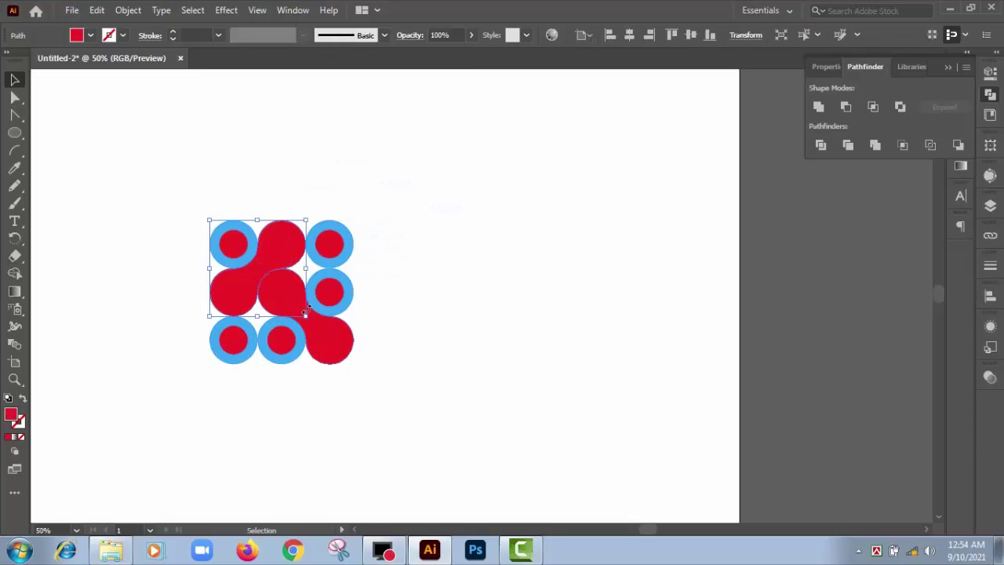
Step: Drag the red blob out of the grid and nudge the lower piece to interlock
left_click(326, 355, "shift")
left_click_drag(325, 354, 469, 235)
left_click(470, 316)
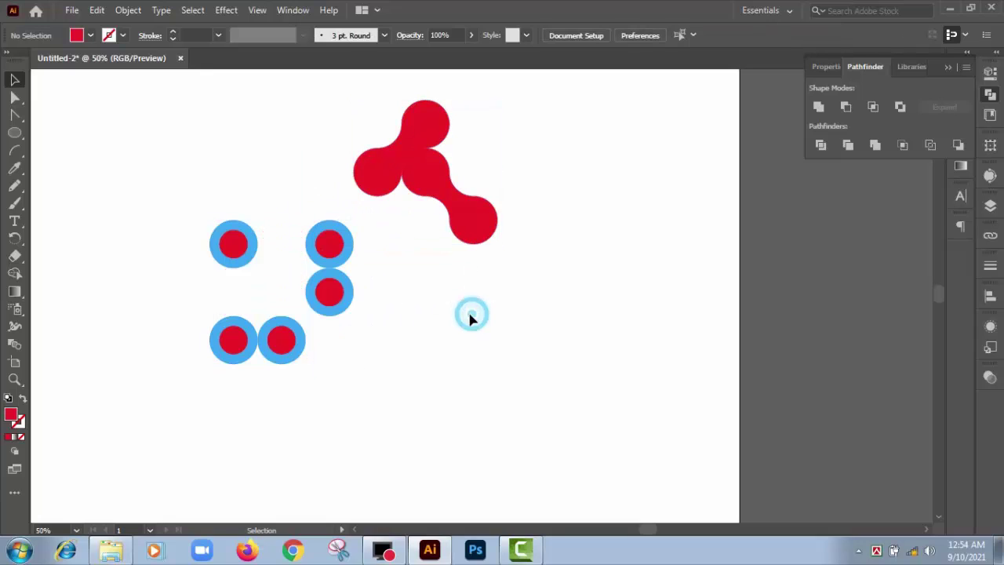
left_click(467, 232)
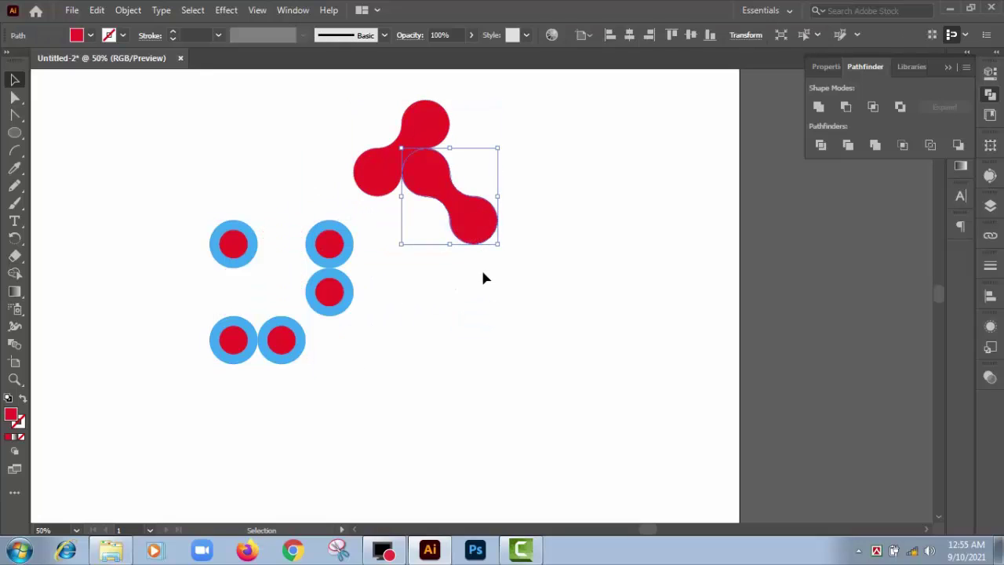
key("Right")
key("Right")
key("Right")
key("Down")
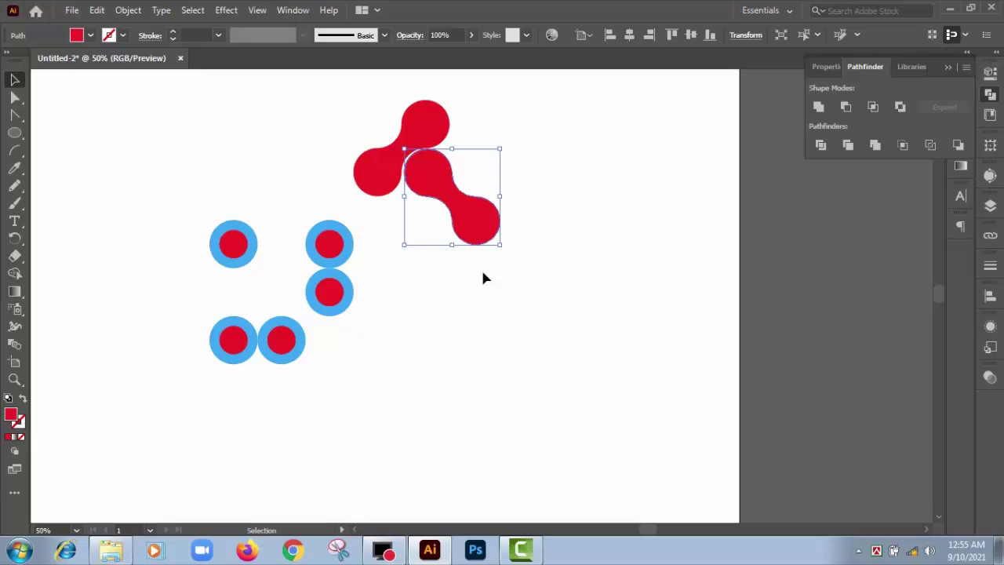
key("Down")
key("Down")
key("Down")
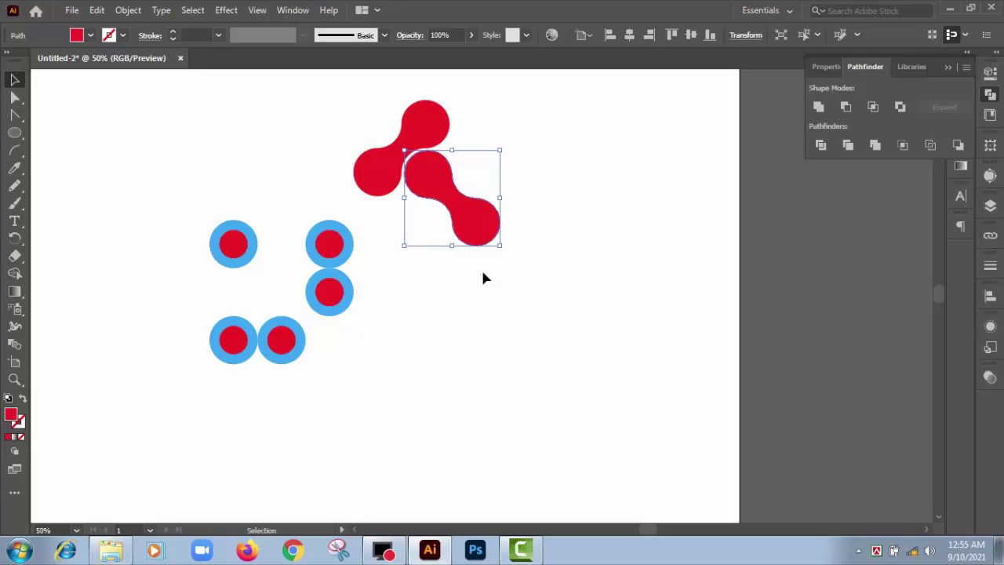
key("Down")
key("Right")
key("Down")
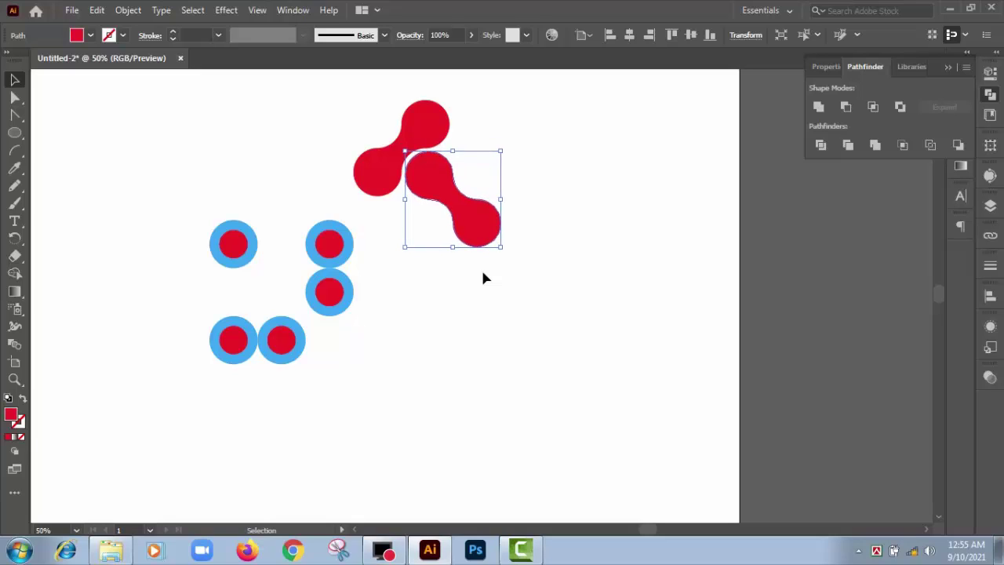
Step: Delete the leftover circles and group the two red blob pieces
left_click(431, 353)
left_click_drag(117, 206, 418, 409)
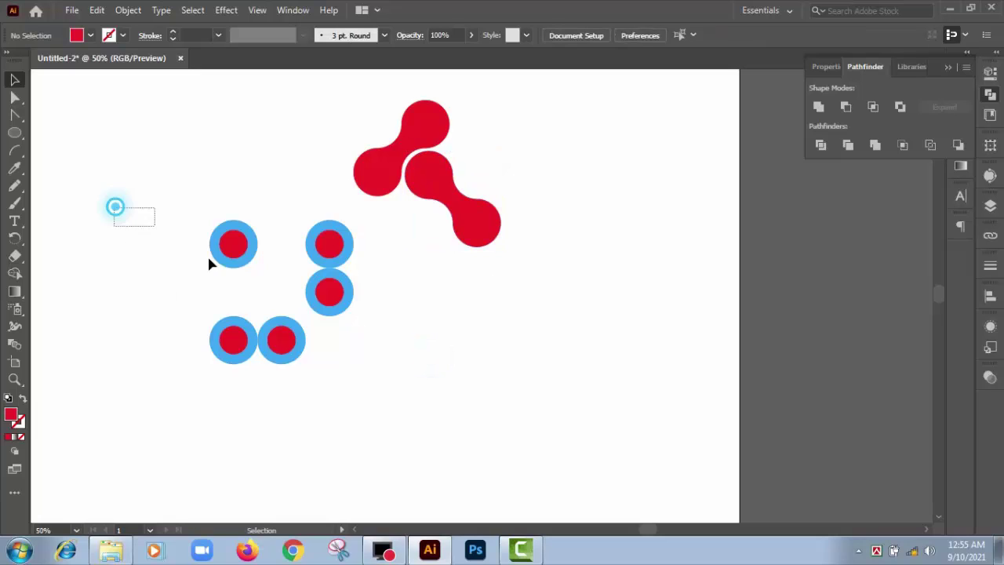
key("Delete")
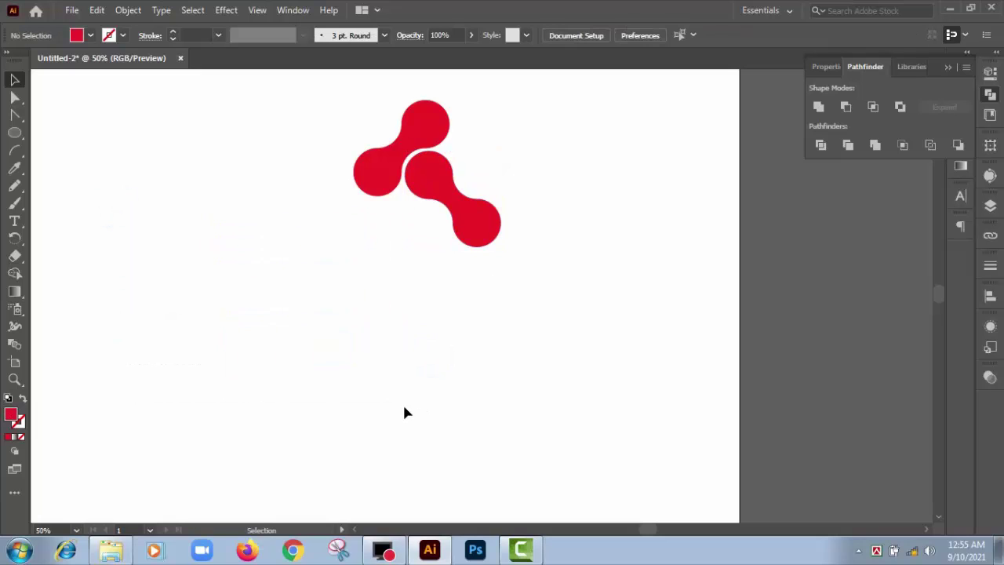
left_click_drag(325, 129, 570, 300)
right_click(475, 216)
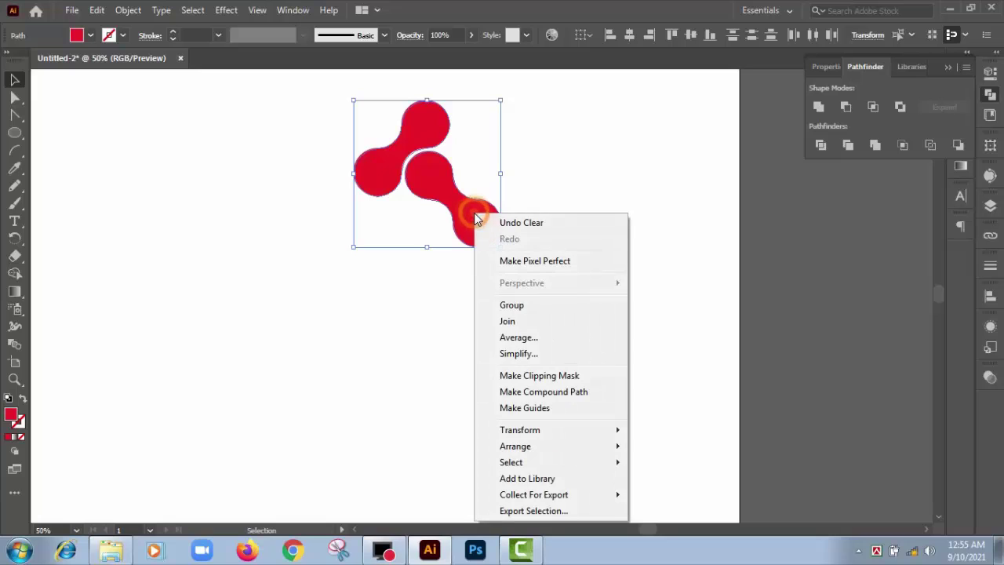
left_click(512, 305)
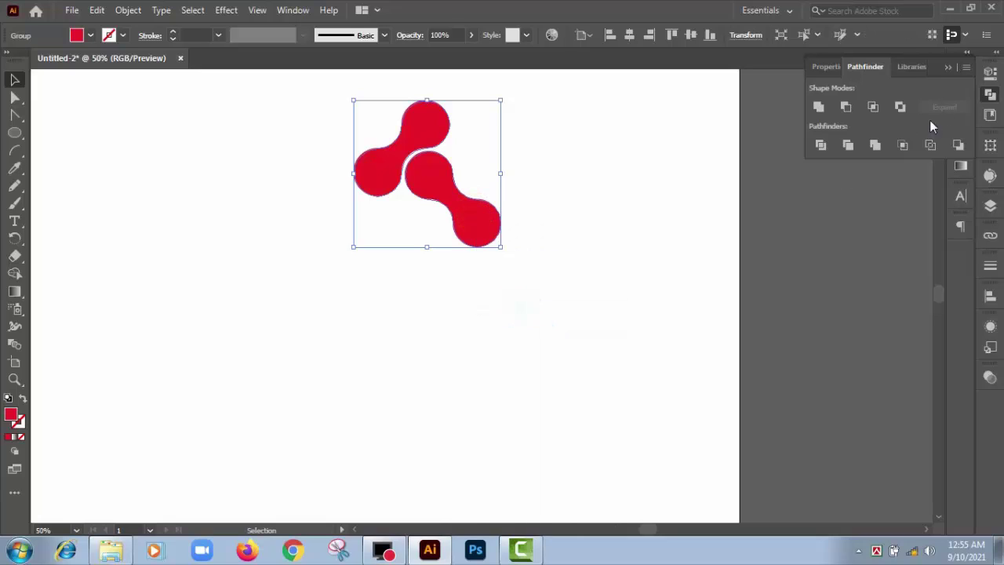
left_click(948, 66)
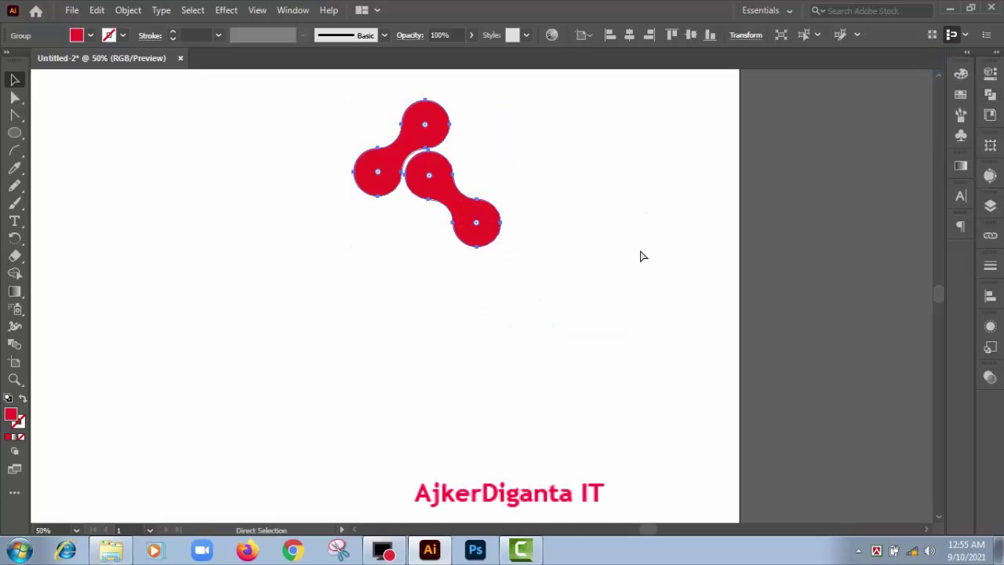
Step: Zoom out and center the blob group horizontally and vertically on the artboard
key("ctrl+minus")
scroll(703, 291, "down", 2)
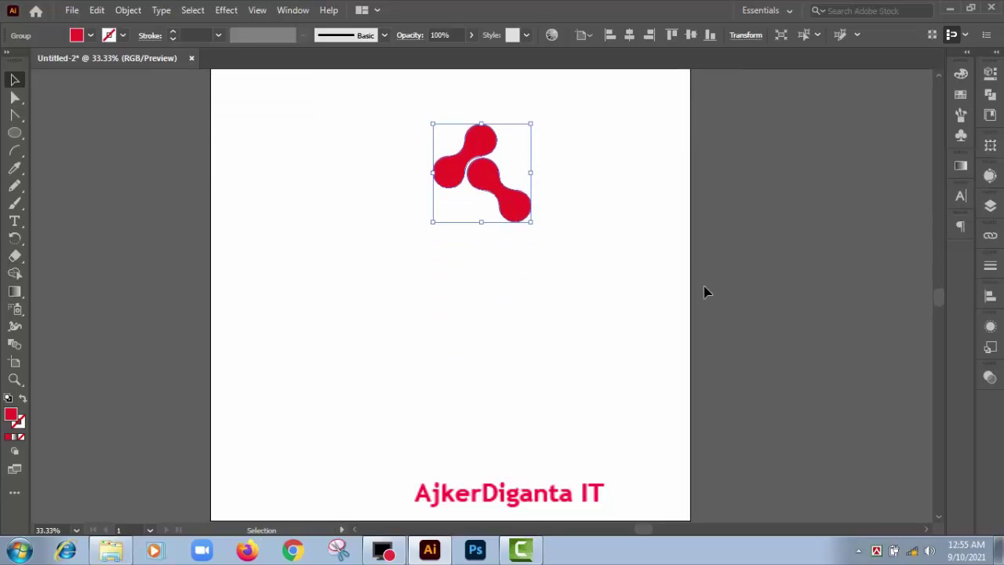
key("ctrl+minus")
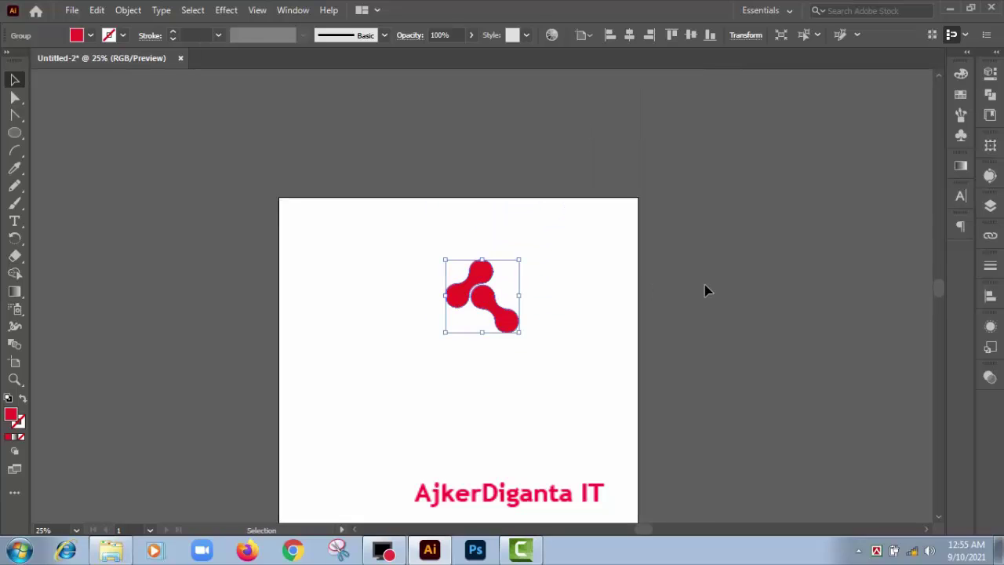
left_click(629, 34)
left_click(691, 35)
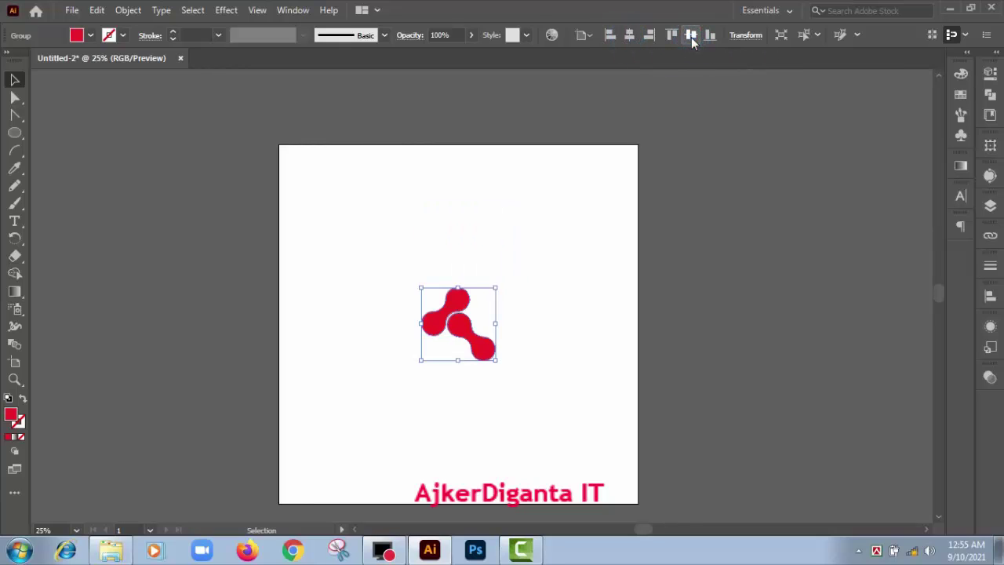
left_click(962, 94)
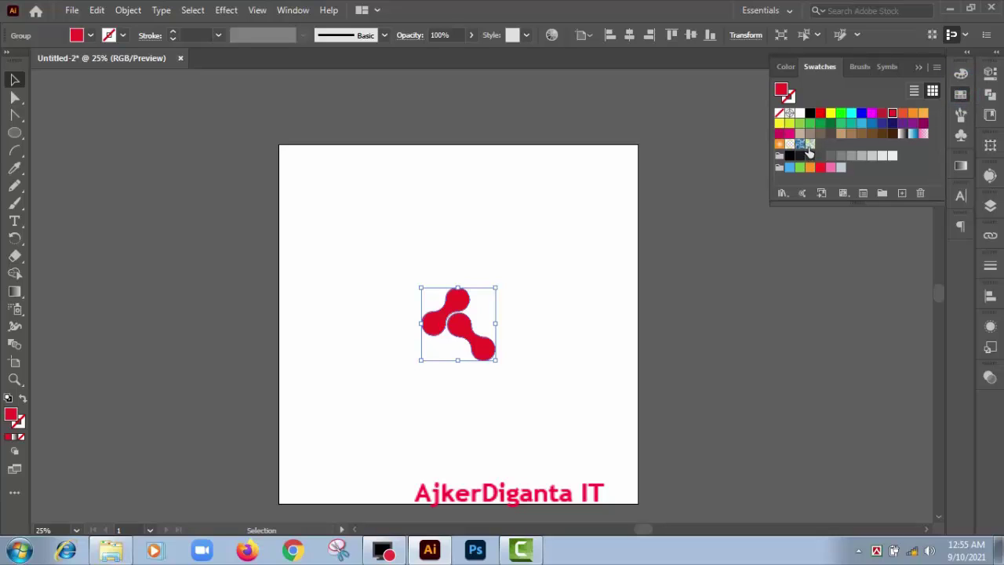
Step: Make a pattern from the blob group and shrink the tile width to 217 px
left_click(125, 10)
mouse_move(186, 392)
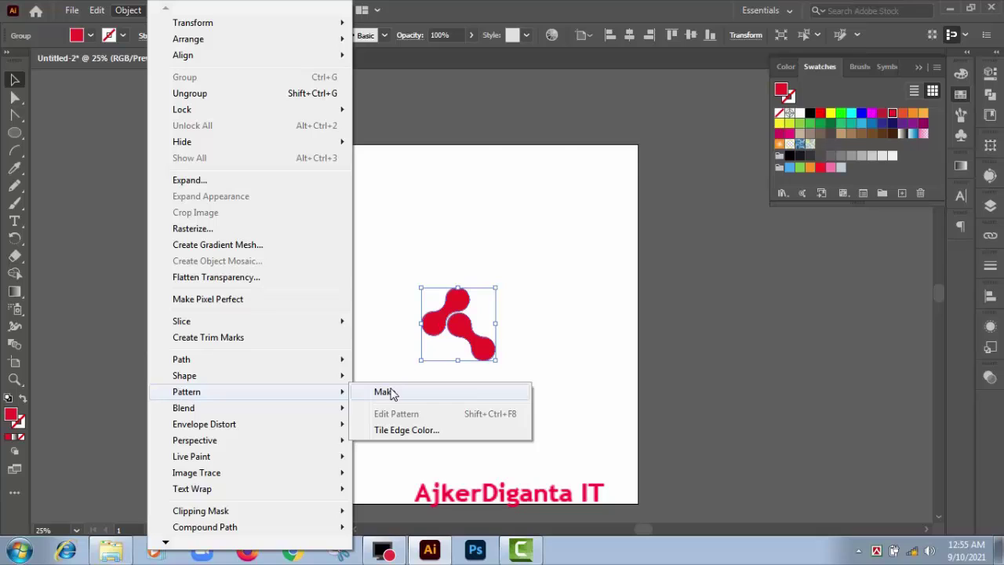
left_click(384, 392)
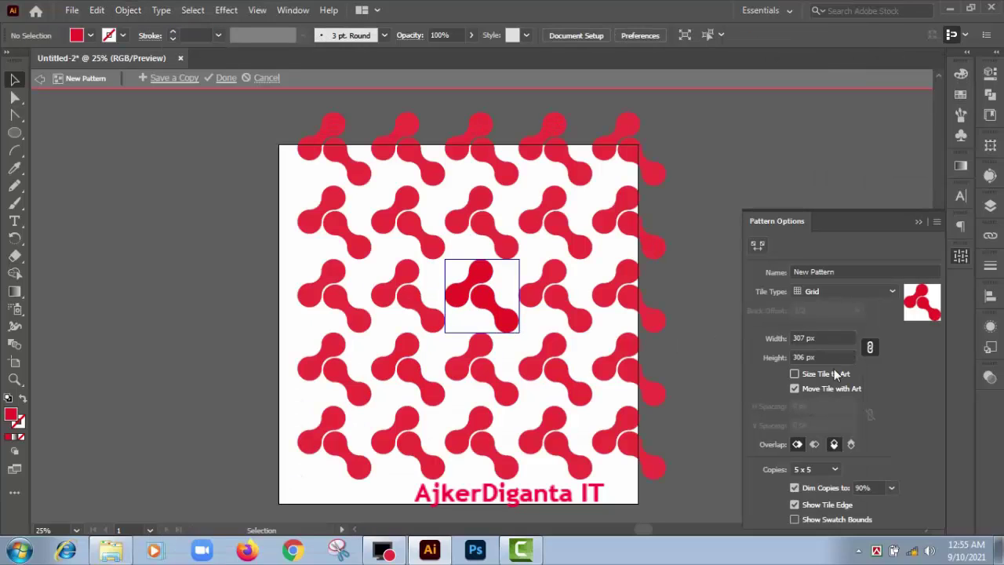
left_click(823, 337)
type("265")
key("Return")
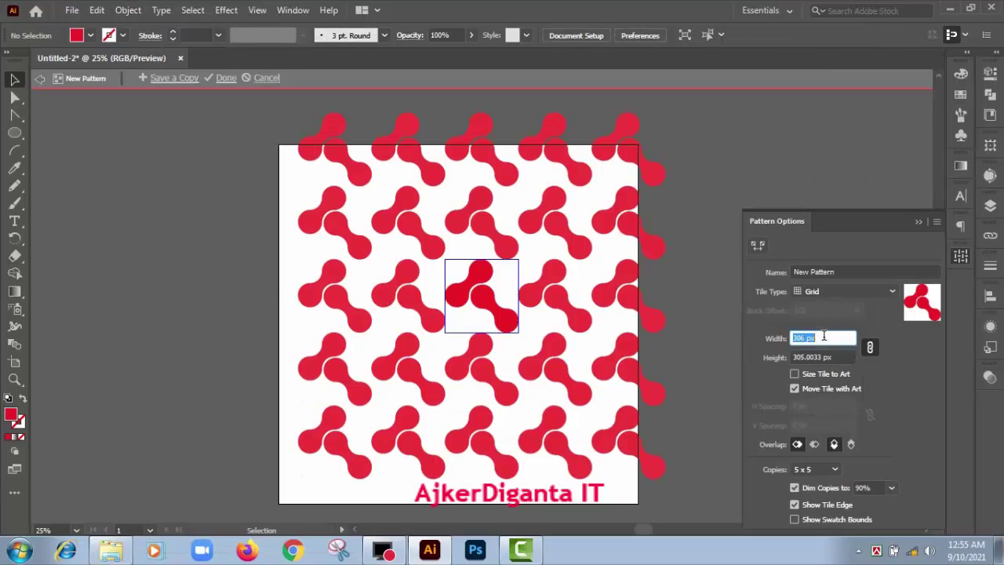
type("241")
key("Return")
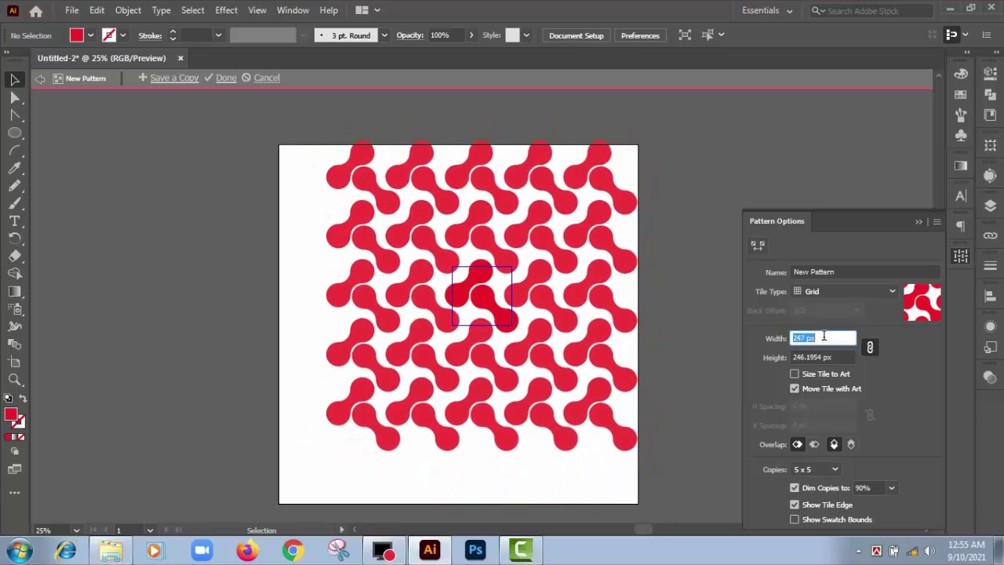
key("Down")
key("Down")
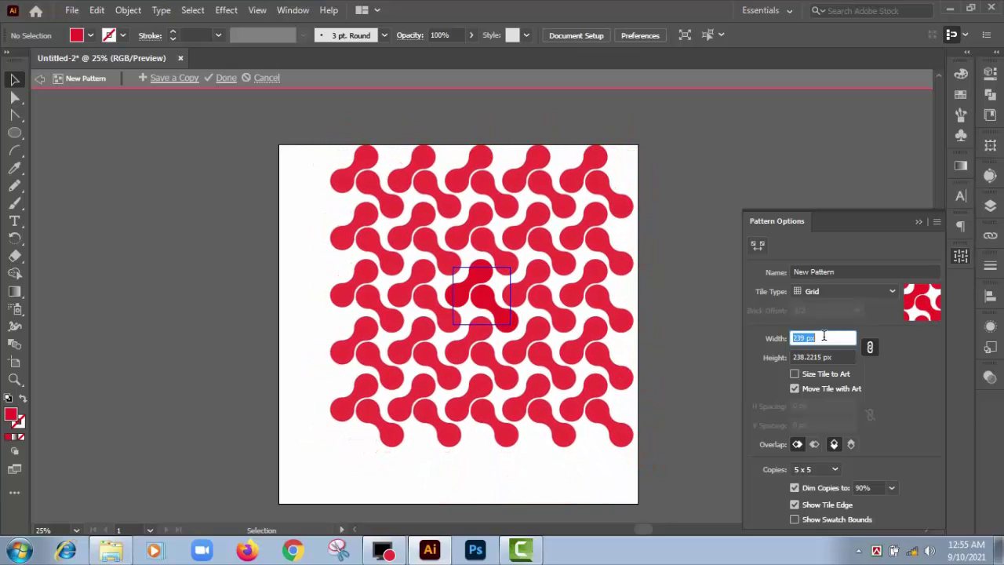
key("Down")
key("Down")
key("Down")
key("Down")
key("Down")
key("Down")
key("Down")
key("Down")
key("Down")
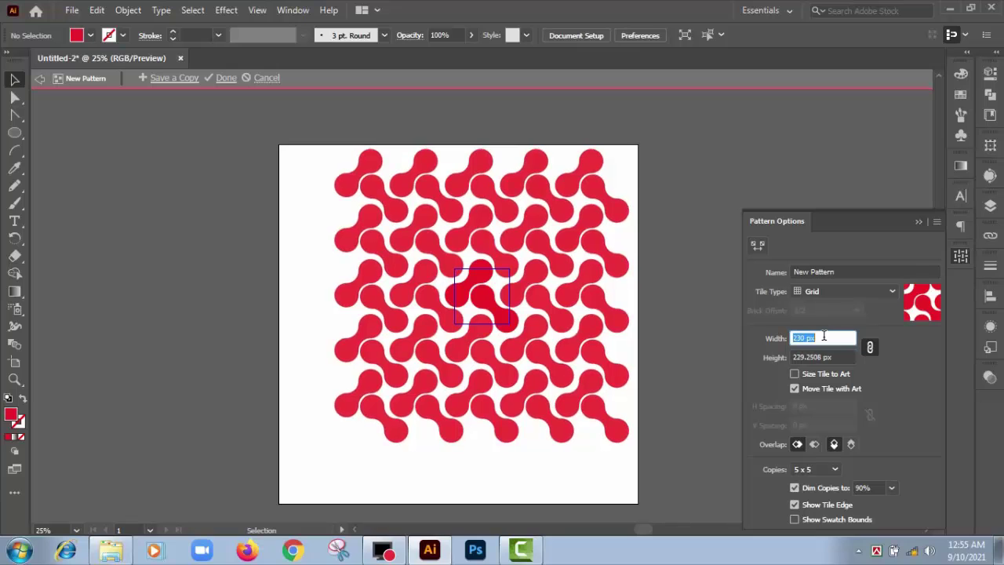
key("Down")
key("Down")
key("Down")
key("Down")
key("Down")
key("Down")
key("Down")
key("Down")
key("Down")
key("Down")
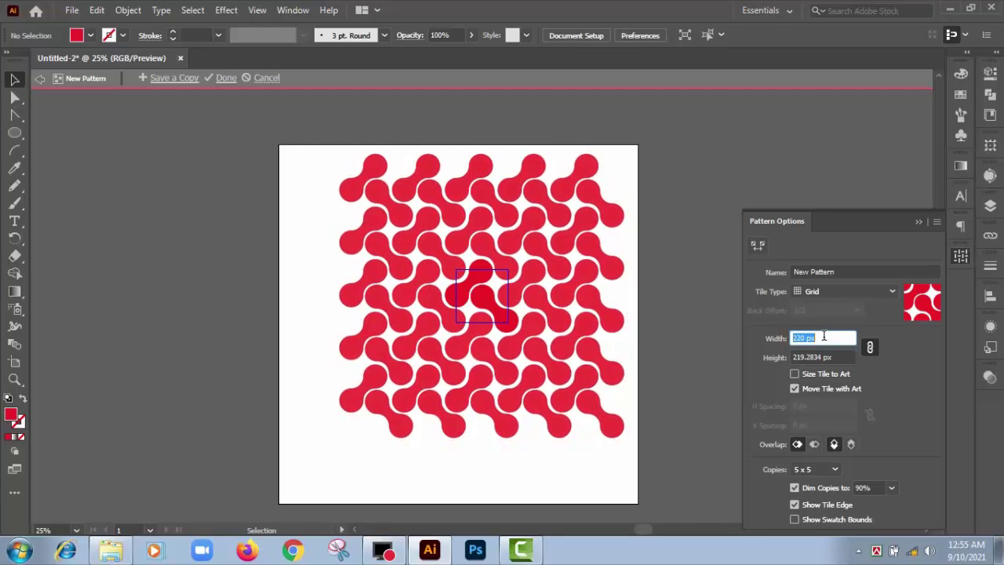
key("Down")
key("Down")
key("Down")
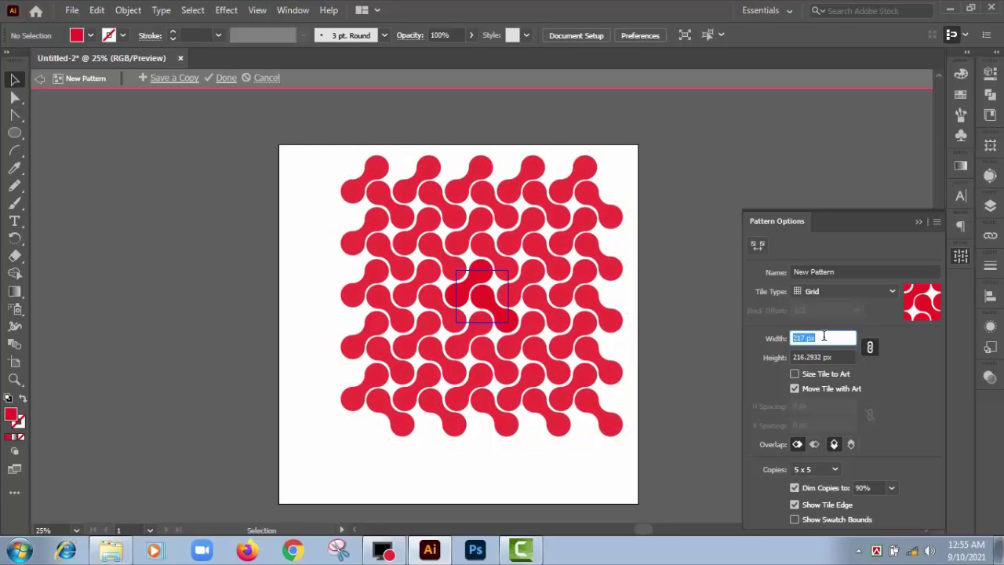
key("Down")
key("Down")
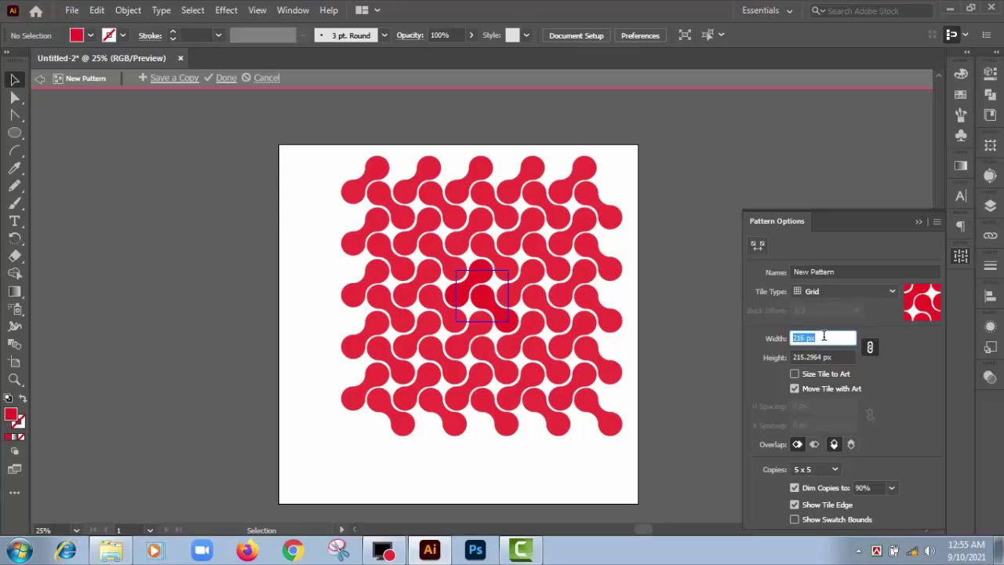
Step: Finish the pattern, move the motif off the artboard, and set the fill to the pattern swatch
left_click(236, 77)
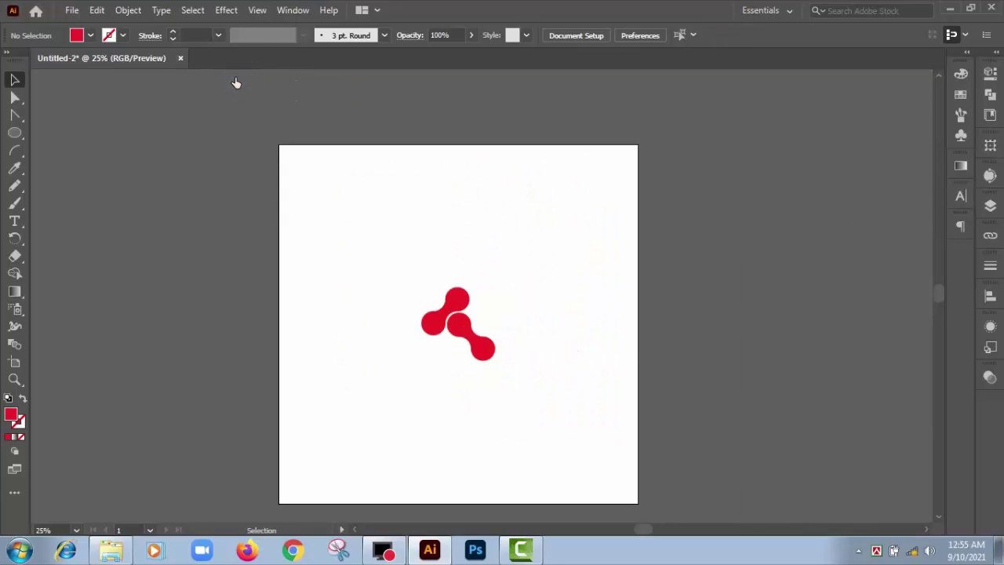
left_click_drag(486, 347, 751, 351)
left_click(725, 406)
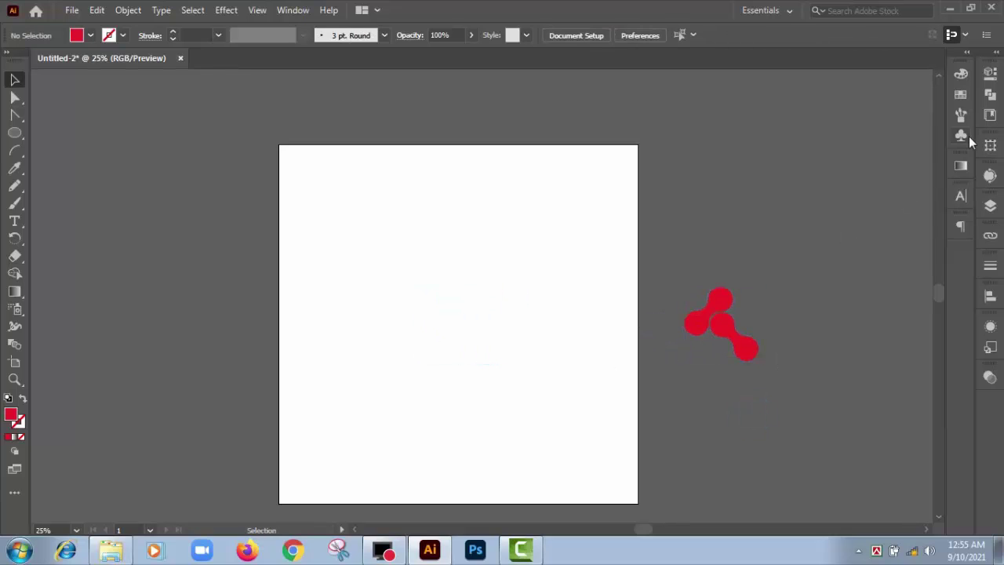
left_click(961, 95)
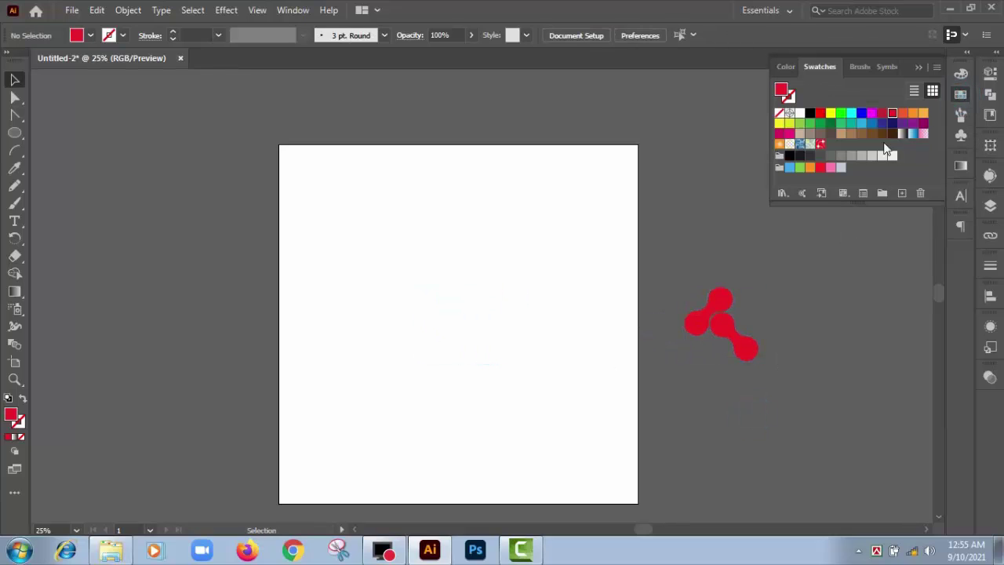
left_click(821, 145)
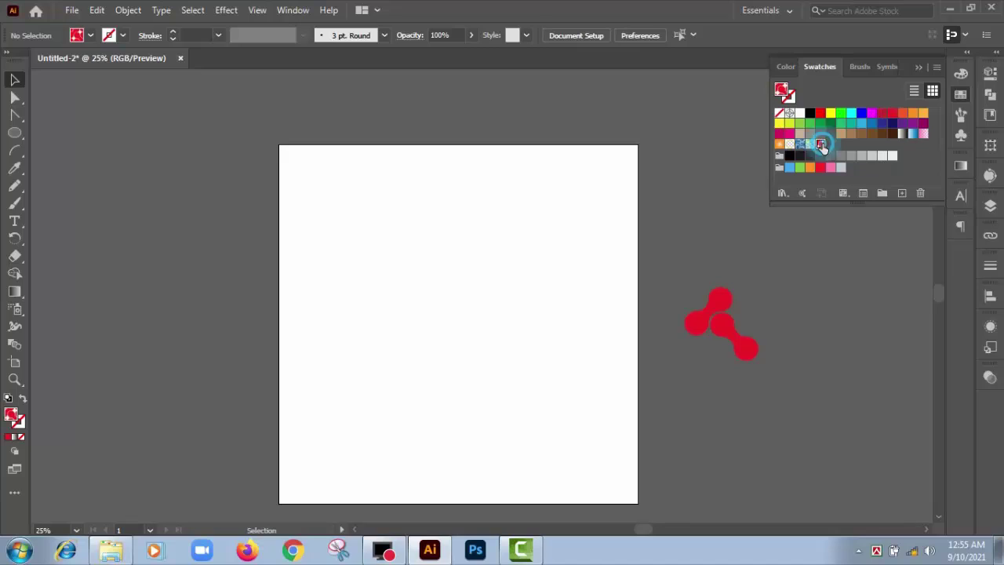
Step: Draw a pattern-filled rectangle covering the whole artboard
left_click(14, 132)
left_click_drag(15, 134, 57, 136)
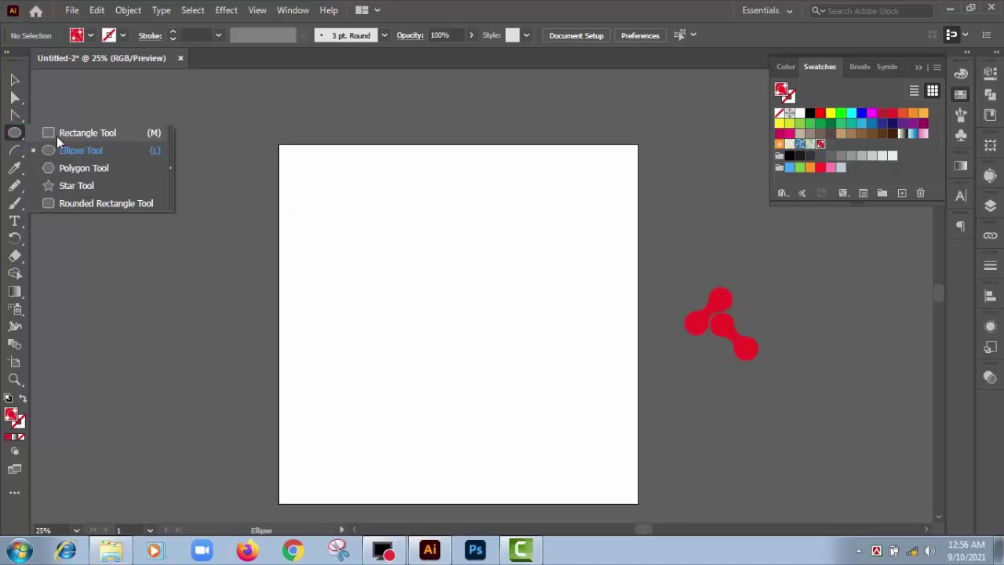
left_click(56, 133)
left_click_drag(280, 143, 633, 487)
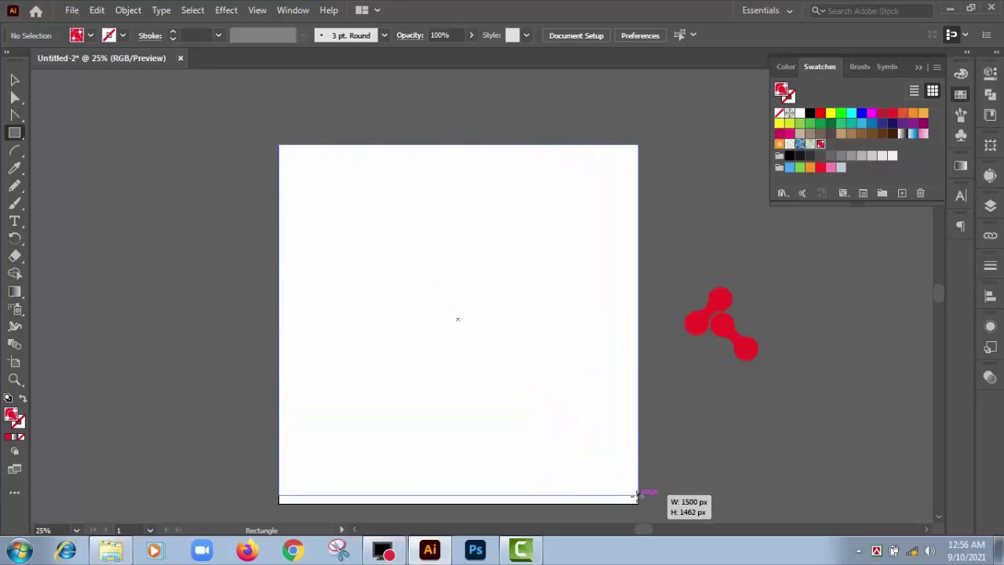
left_click_drag(633, 487, 637, 502)
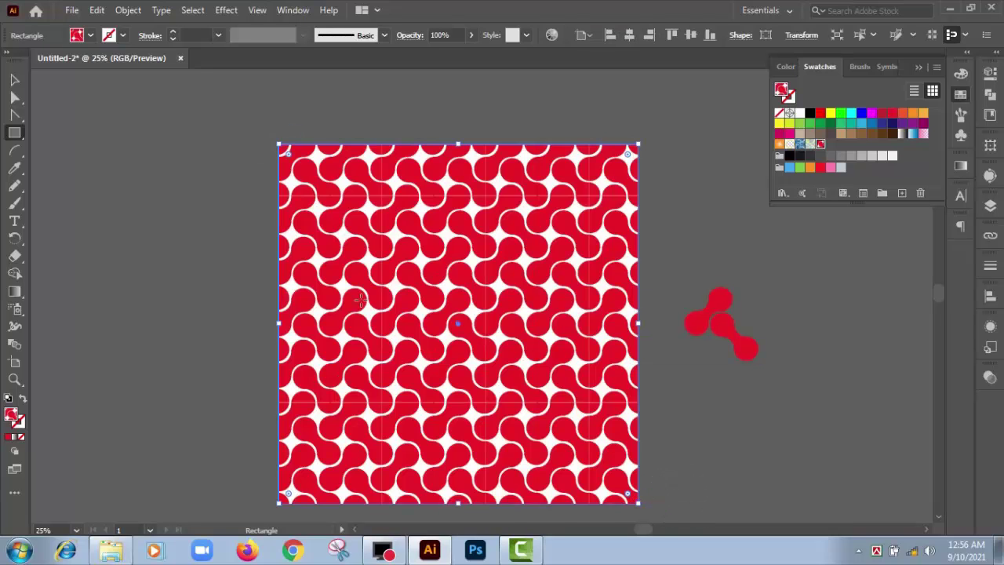
left_click(14, 79)
left_click(197, 182)
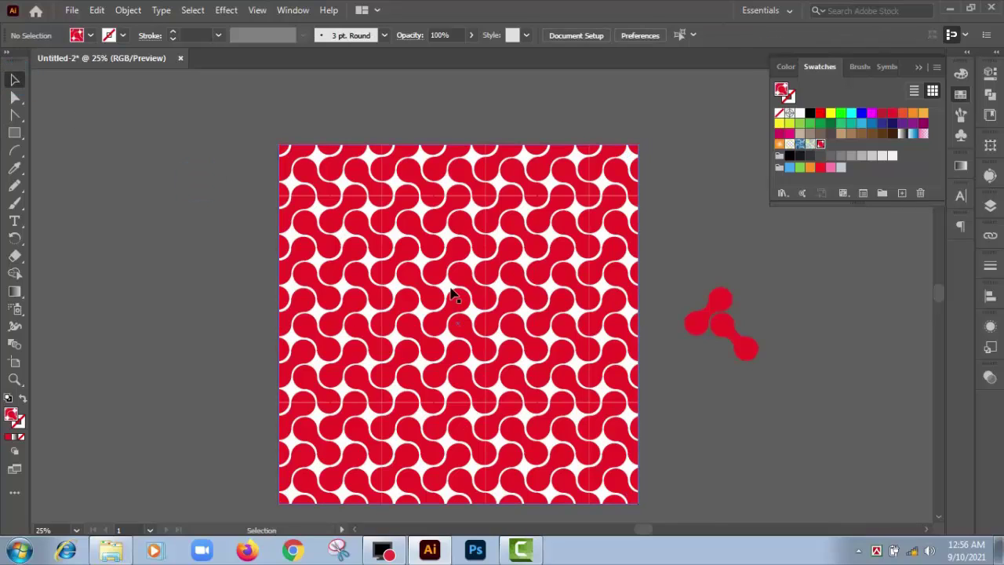
left_click(440, 299)
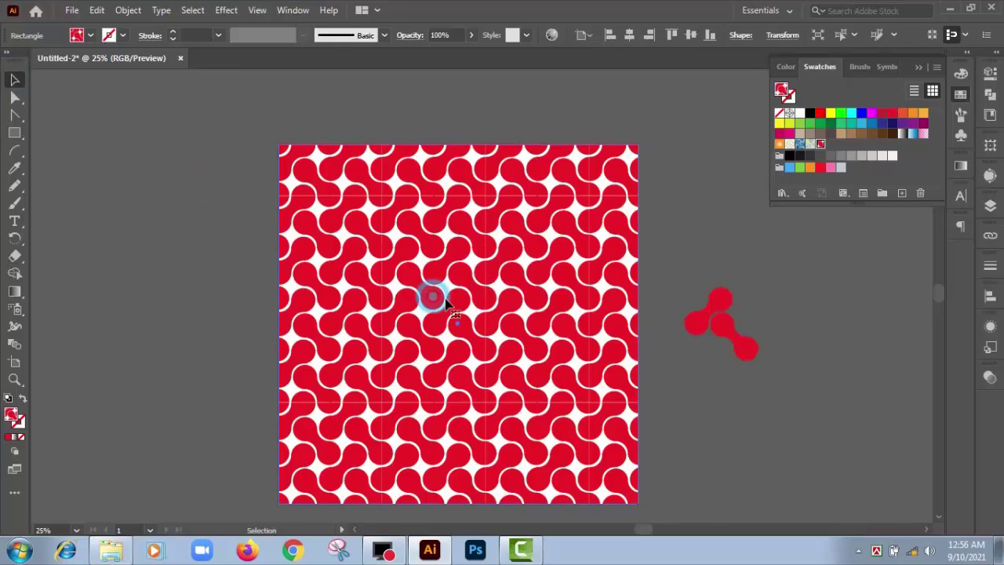
Step: Test an orange fill, revert to the pattern, delete the rectangle, and move the motif back
left_click(923, 114)
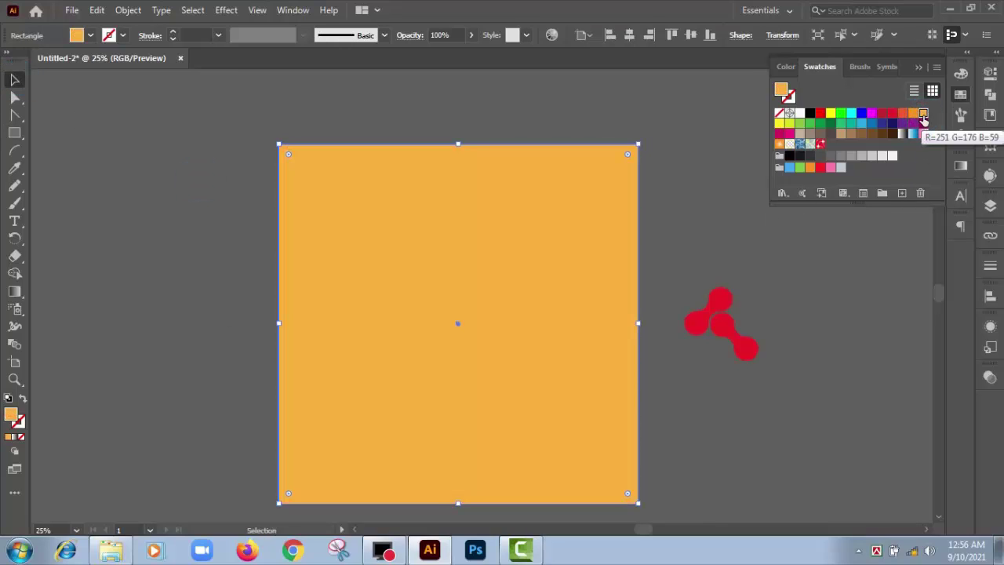
left_click(820, 143)
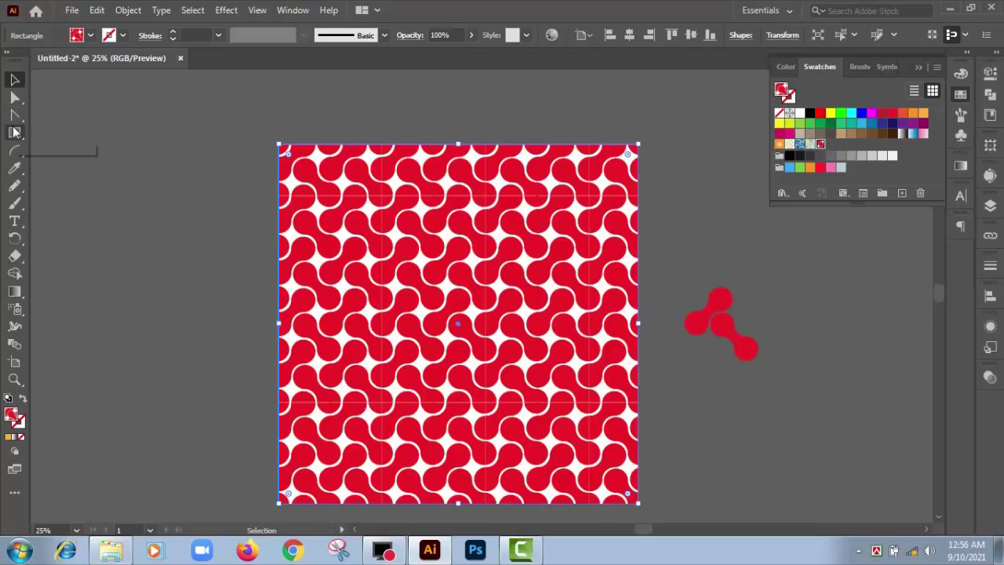
key("Delete")
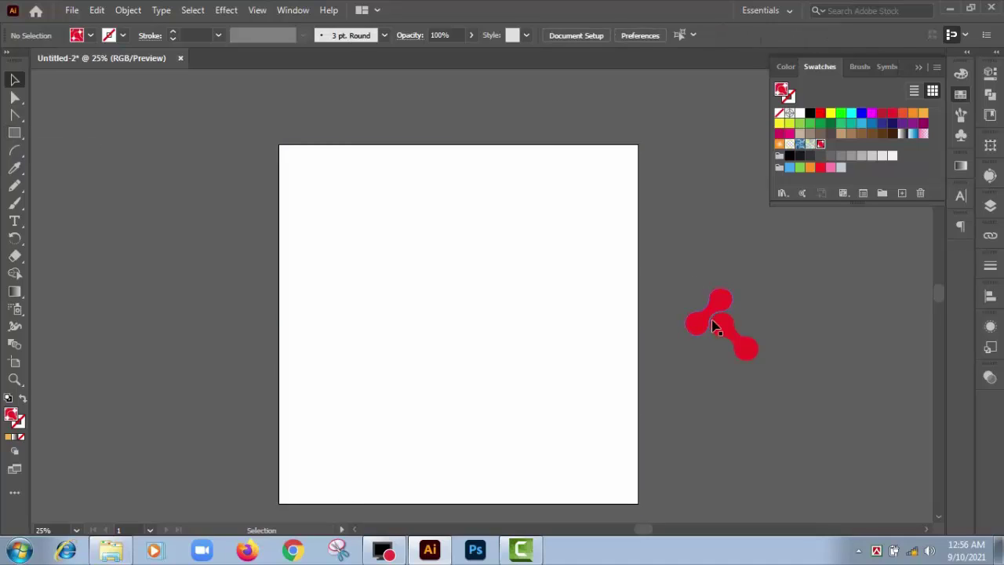
mouse_move(713, 326)
left_mouse_down()
mouse_move(453, 323)
mouse_move(459, 329)
left_mouse_up()
Step: Halve the red motif's width by setting Transform W to 307 px/2
left_click(745, 34)
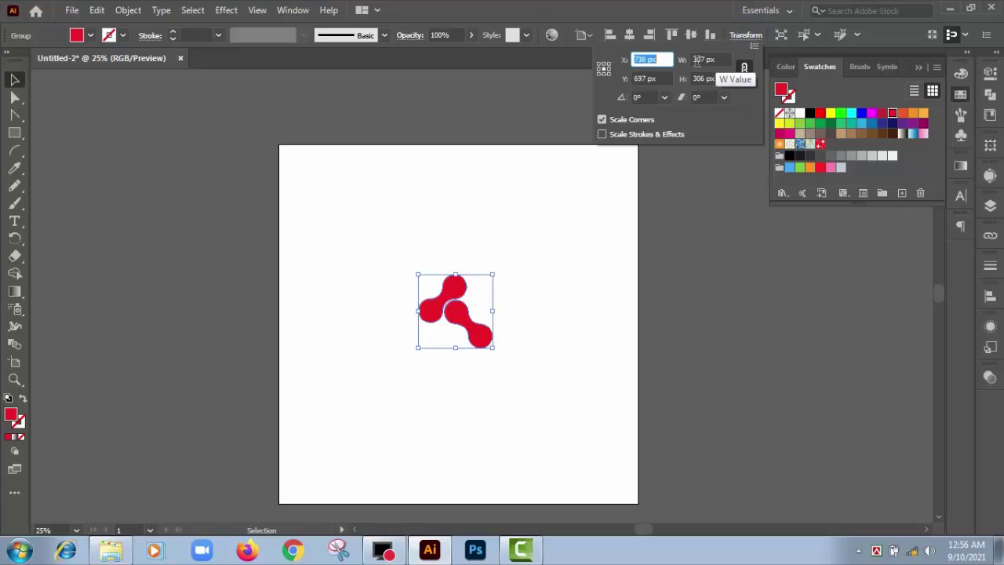
left_click(721, 60)
type("/")
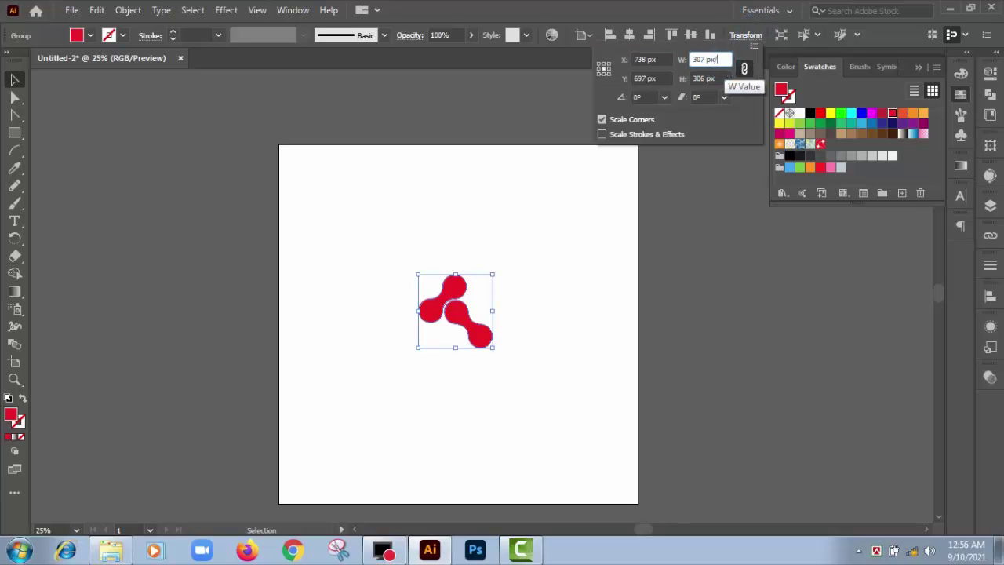
type("2")
left_click(721, 176)
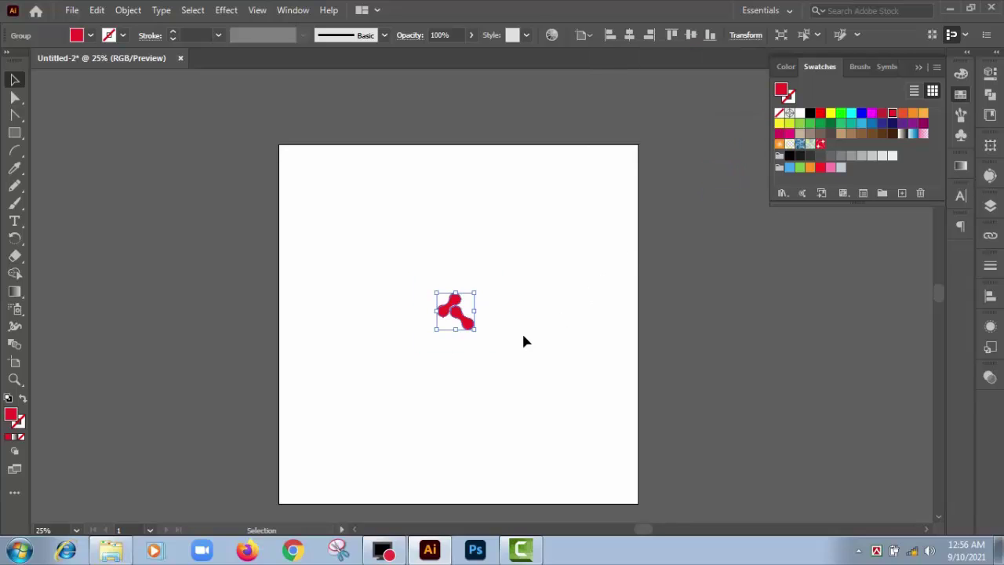
Step: Align the motif to the artboard's left and top edges and bring up its Appearance panel
left_click(608, 38)
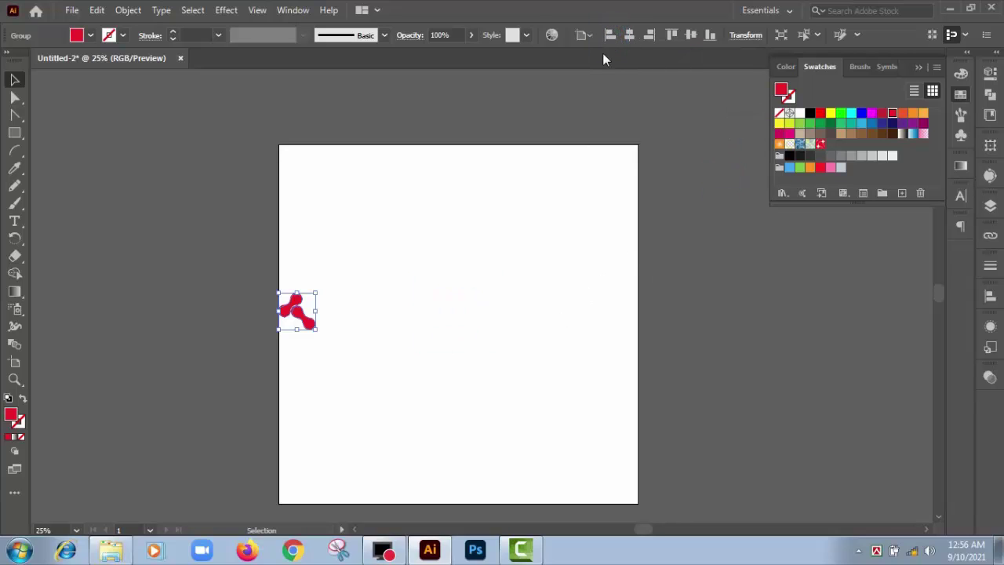
left_click(671, 37)
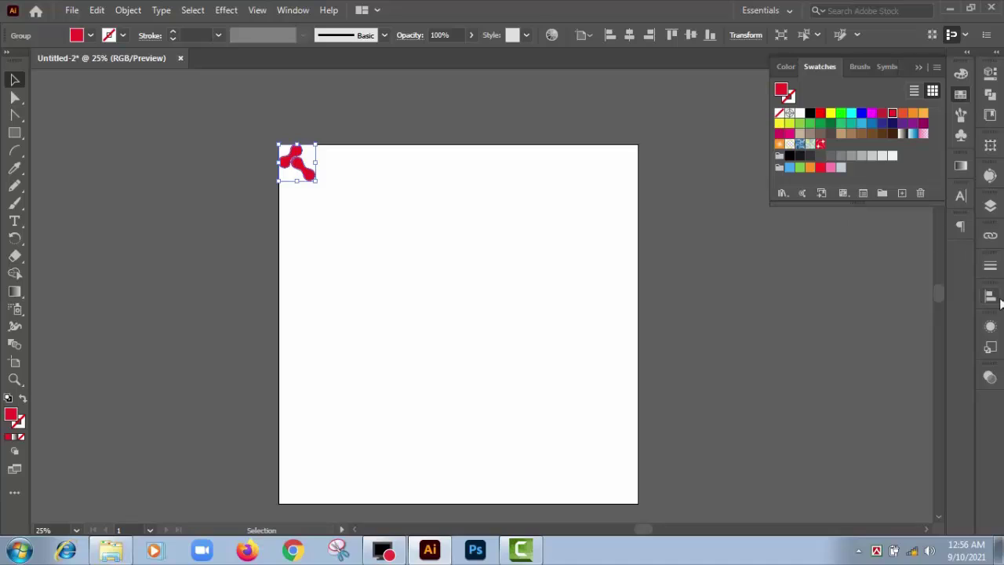
left_click(919, 68)
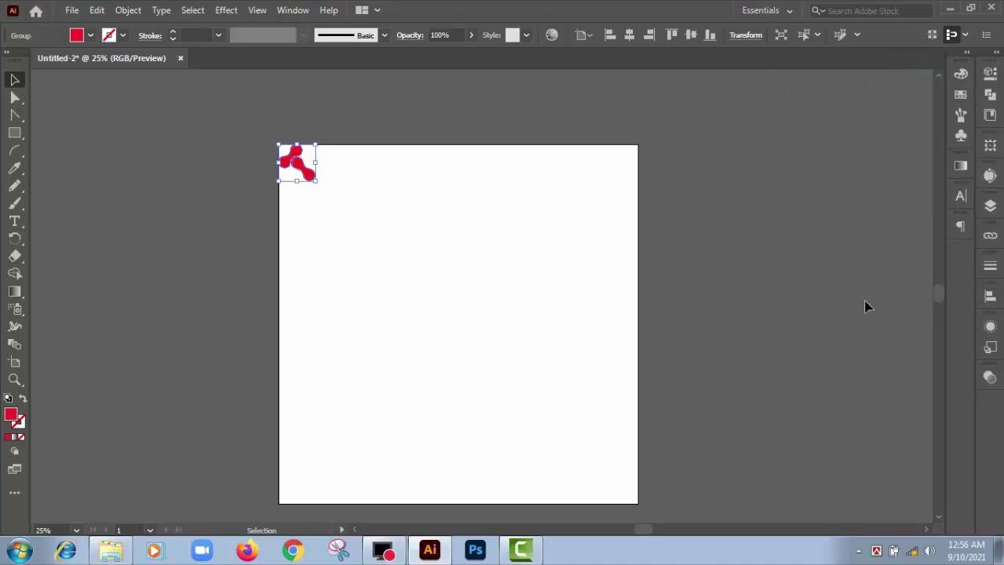
left_click(989, 326)
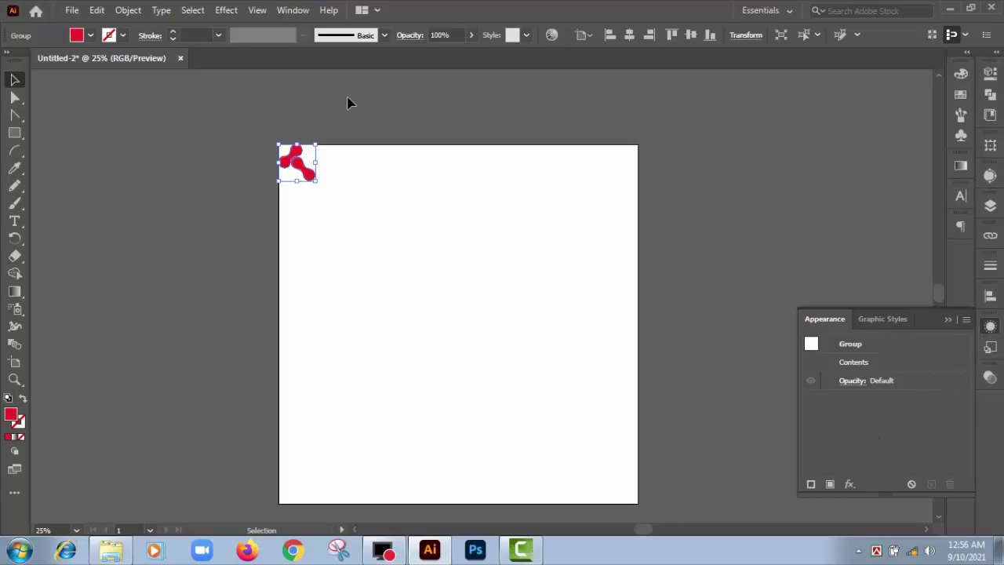
Step: Browse the Distort & Transform effects, dismiss the list, and reselect the red motif group
left_click(227, 16)
mouse_move(273, 130)
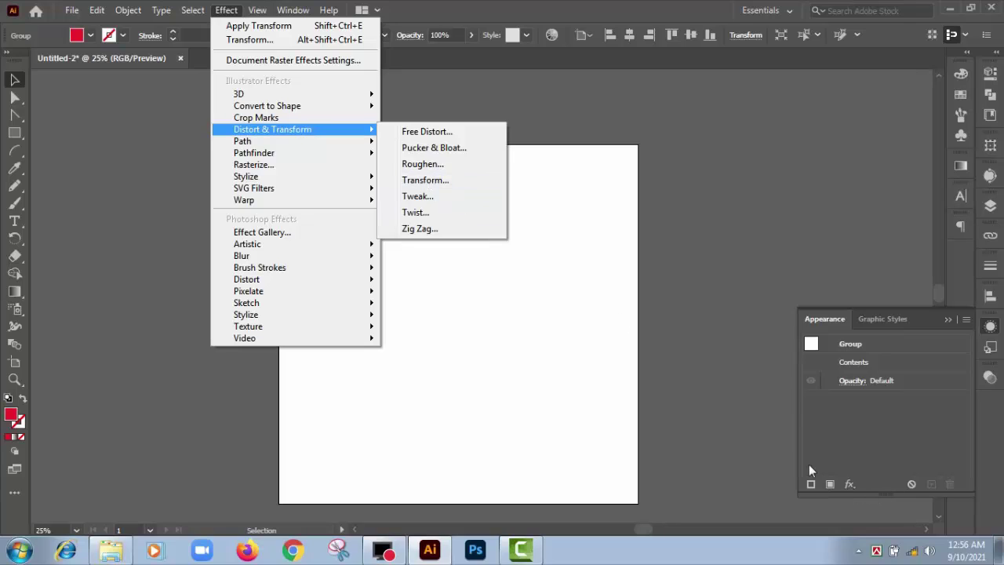
left_click(582, 119)
left_click(847, 484)
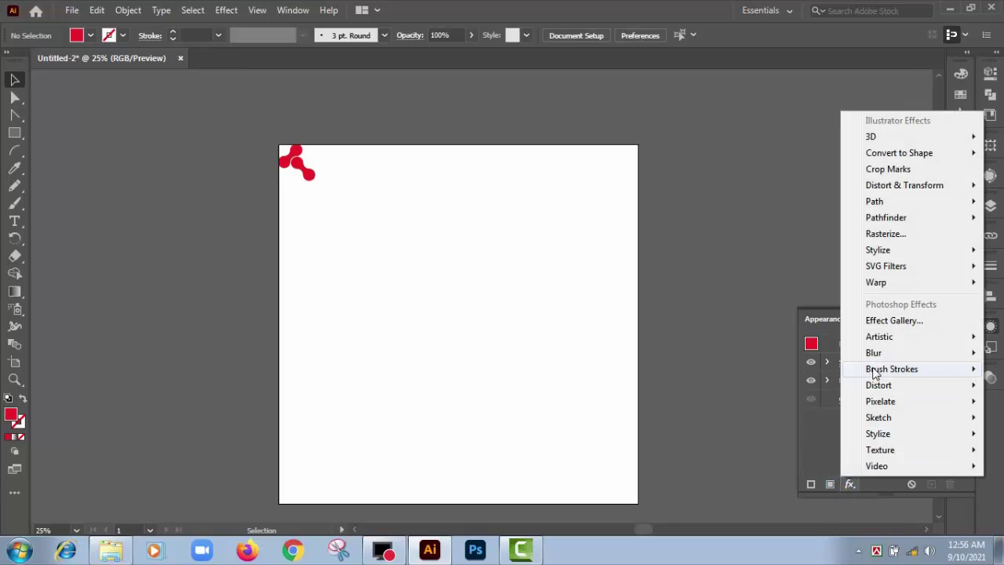
left_click(284, 163)
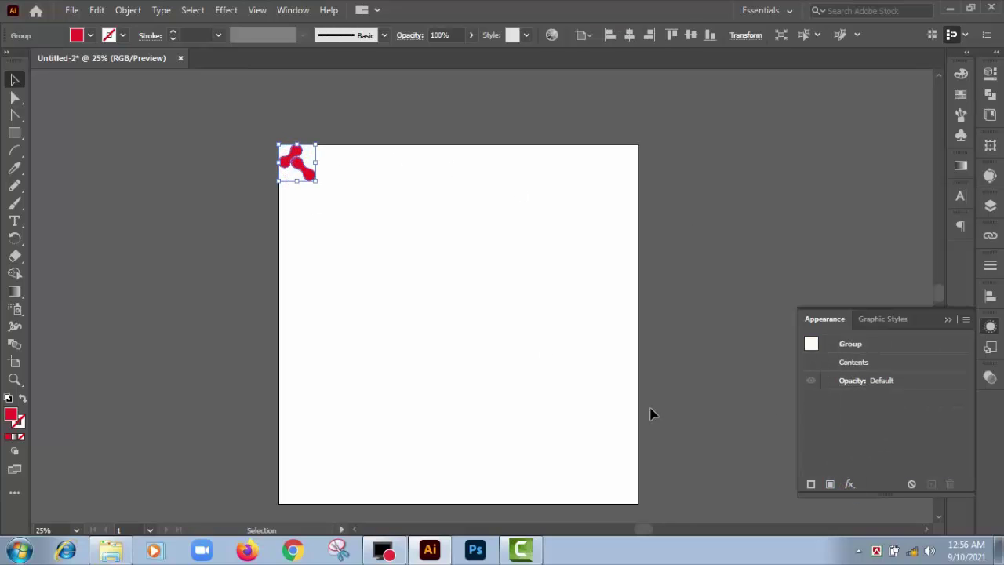
Step: Add a Transform effect to the motif with Move Horizontal set to 120 px
left_click(849, 484)
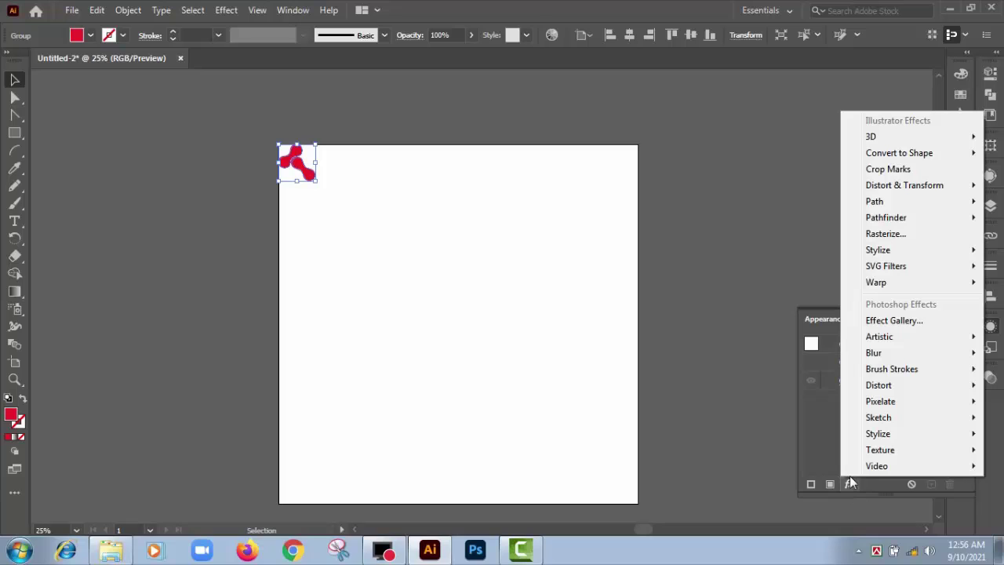
mouse_move(904, 185)
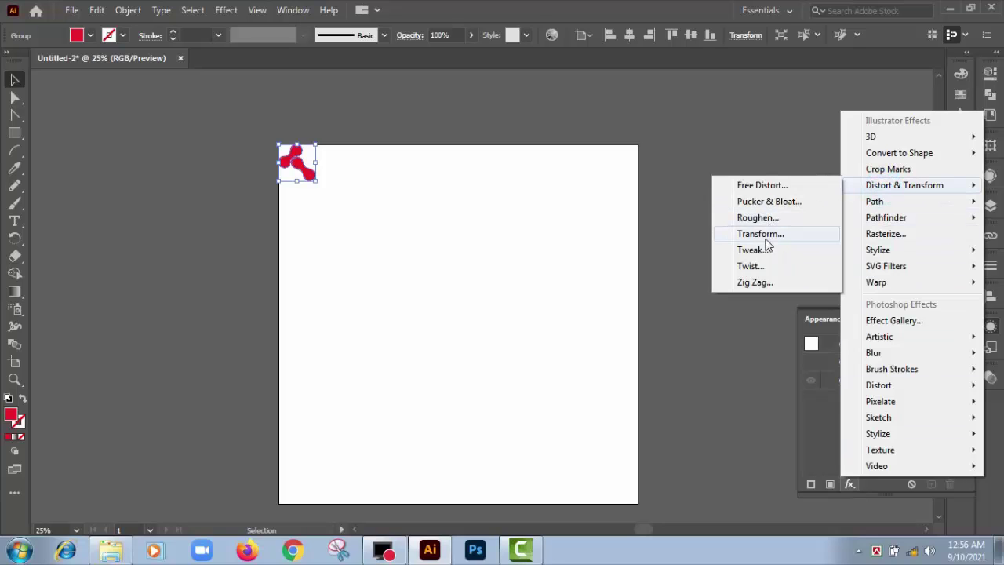
left_click(761, 234)
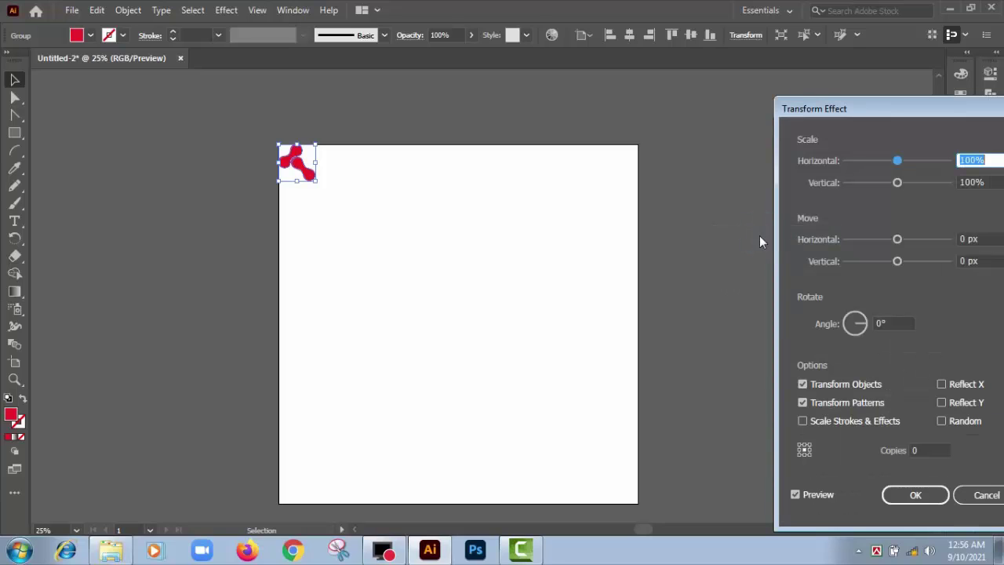
left_click(978, 239)
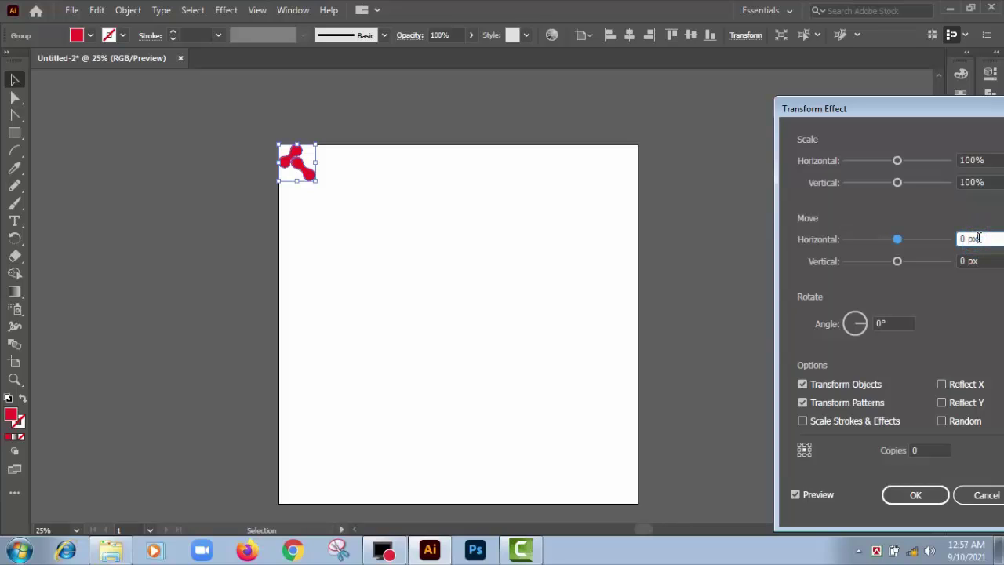
key("Up")
key("Up")
key("Up")
key("Up")
key("Up")
key("Up")
key("Up")
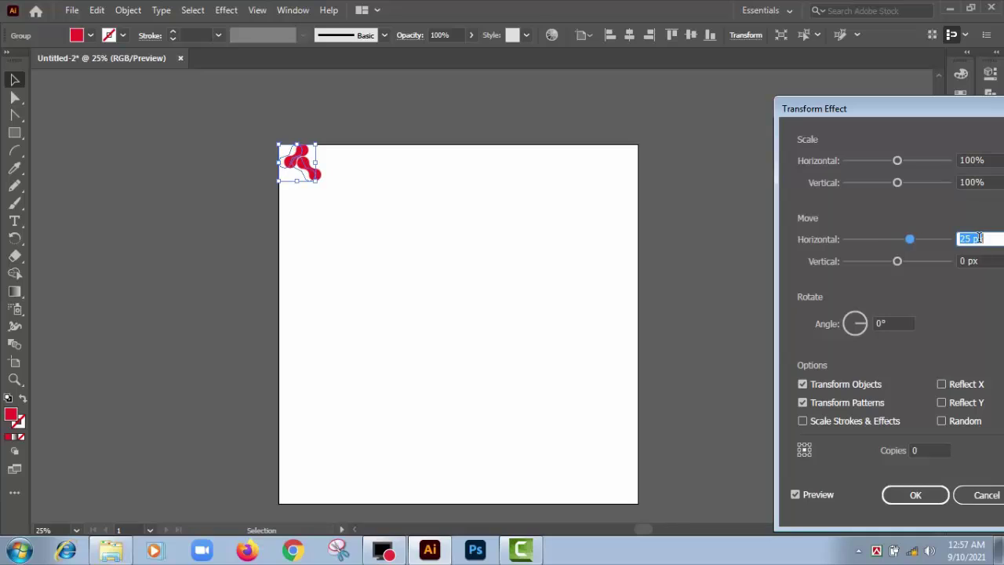
key("Up")
key("Up")
key("Up")
key("Up")
key("Up")
key("Up")
key("Up")
key("Up")
key("Up")
key("Up")
key("Up")
key("Up")
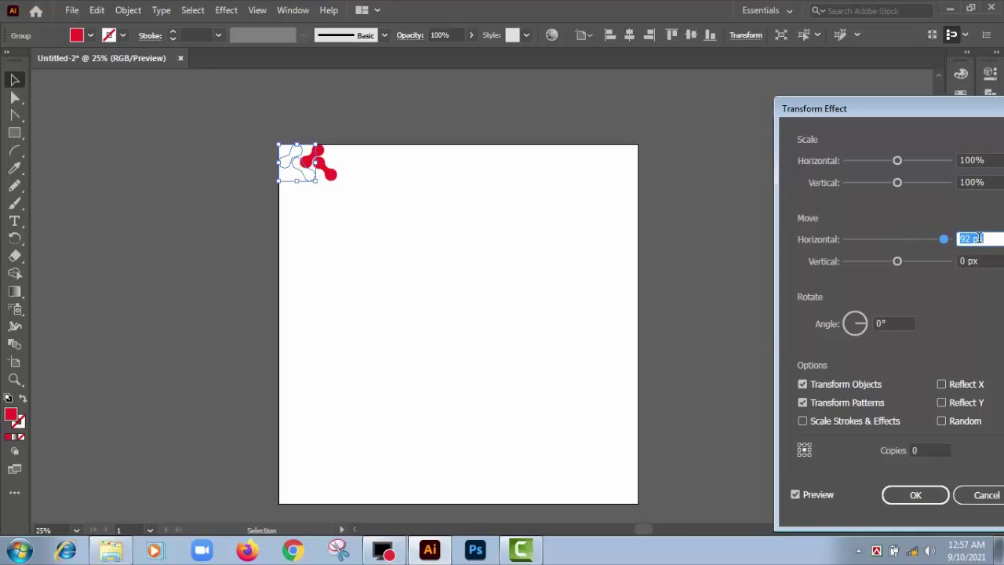
key("Up")
key("Up")
key("Up")
key("Up")
key("Up")
key("Up")
key("Up")
key("Up")
key("Up")
key("Up")
key("Up")
key("Up")
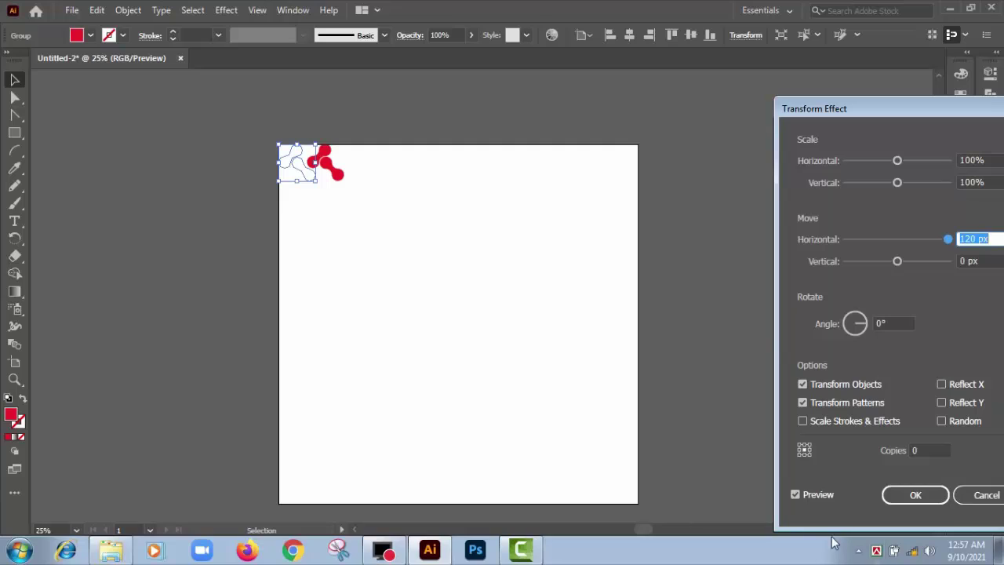
Step: Raise the Transform effect's copies so the motif repeats along the top row
left_click(925, 449)
type("1")
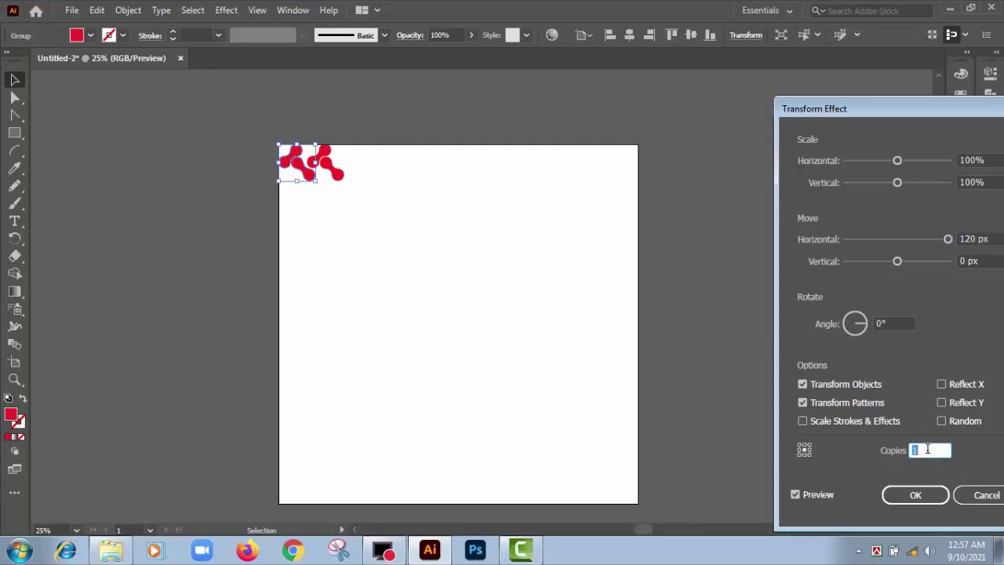
key("Up")
key("Up")
key("Up")
key("Up")
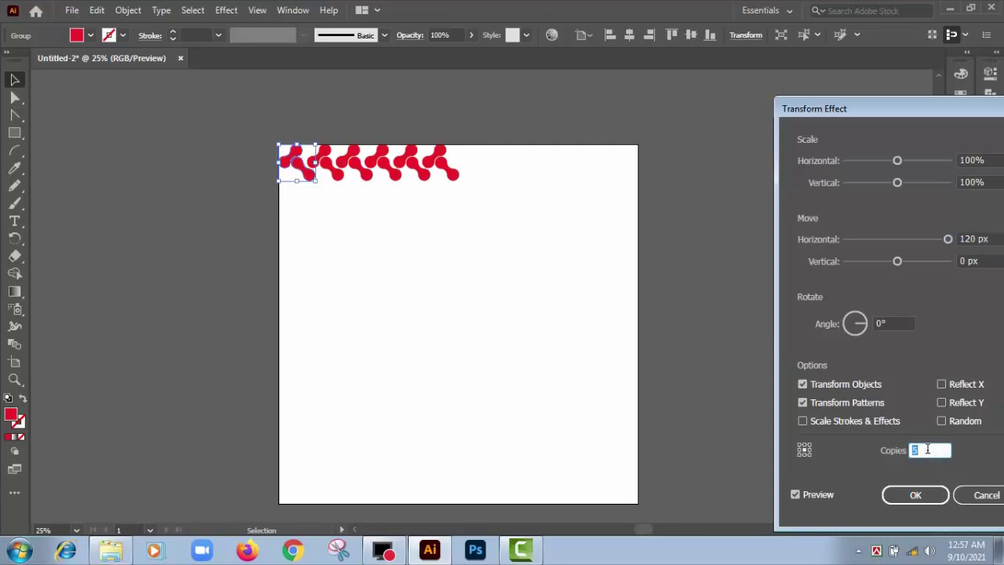
key("Up")
key("Up")
key("Up")
key("Up")
key("Up")
key("Up")
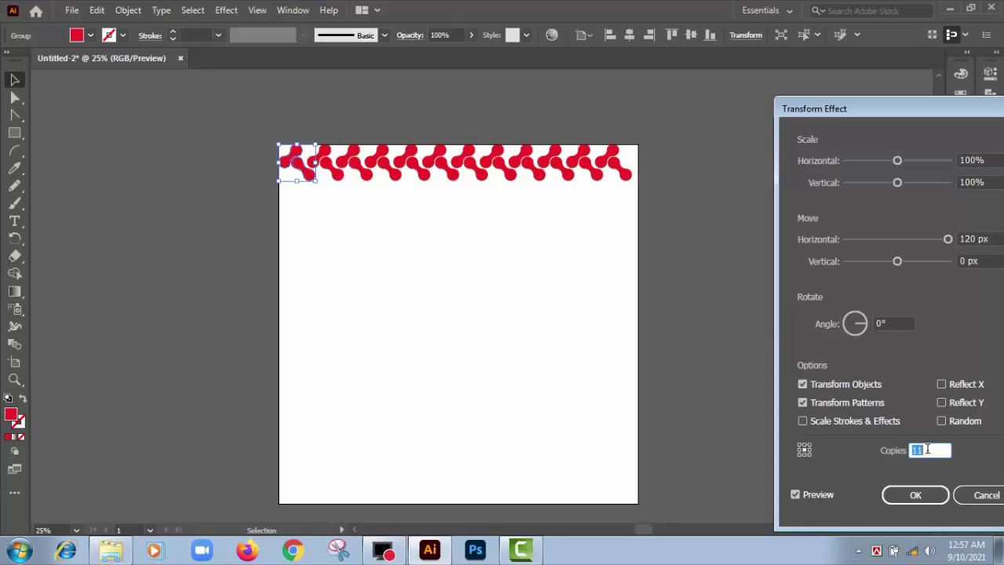
Step: Confirm the horizontal row and add a second, separate Transform effect to the group
left_click(914, 494)
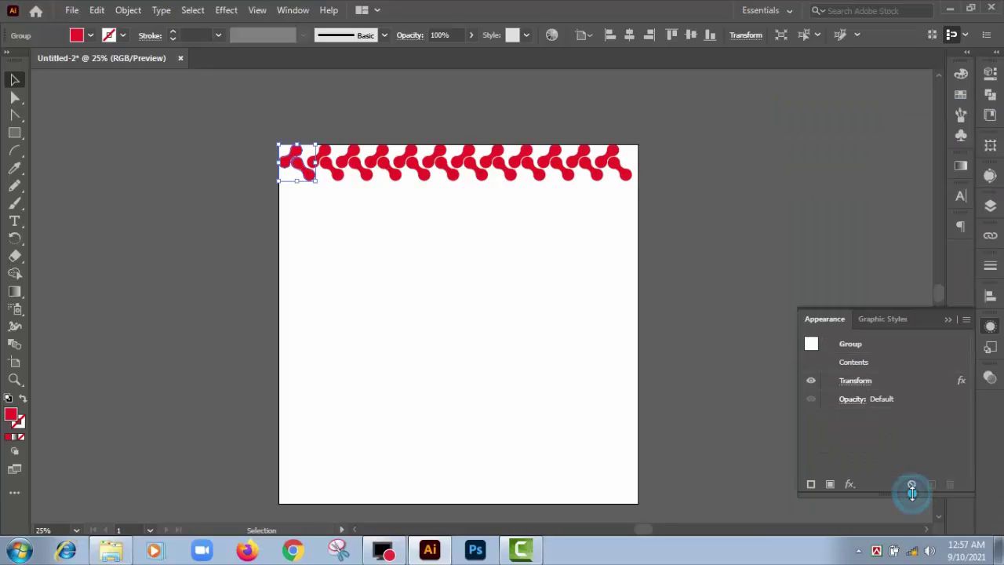
left_click(851, 484)
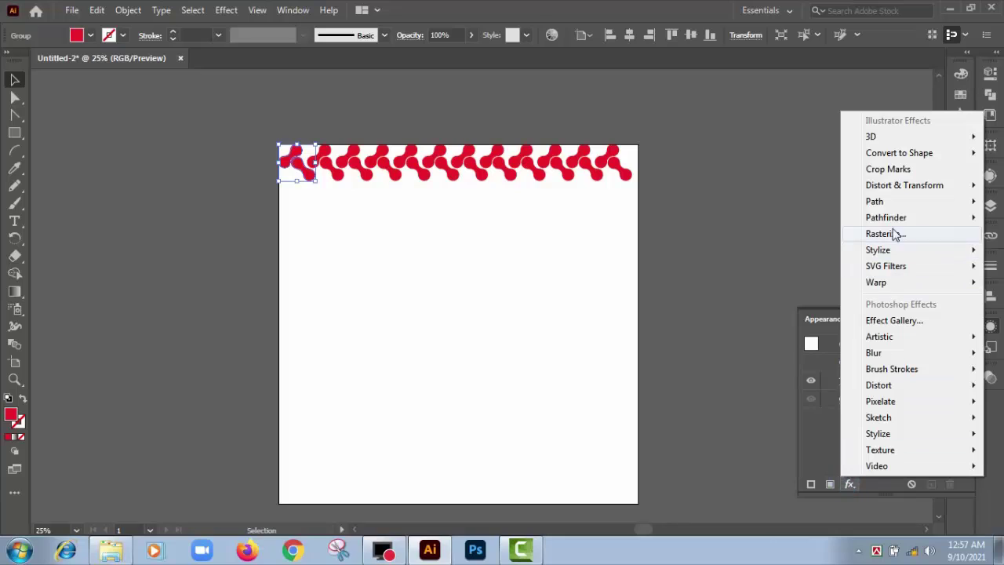
left_click(886, 187)
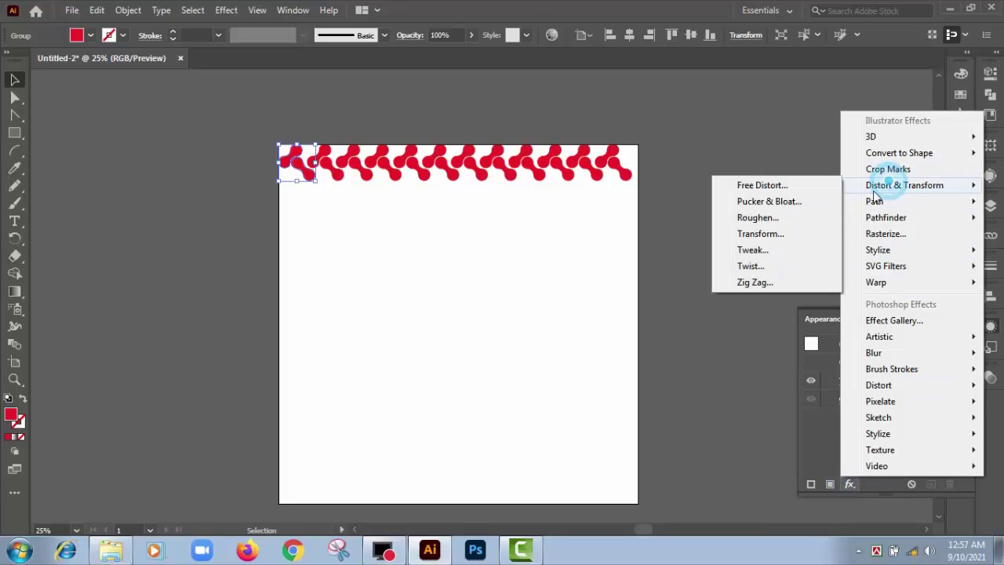
left_click(759, 234)
left_click(557, 306)
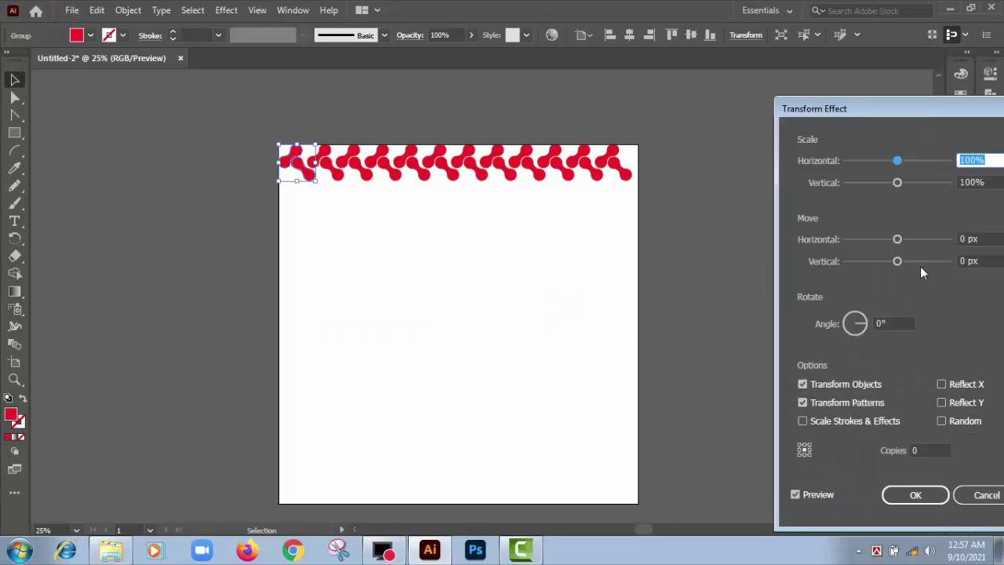
Step: Set the new Transform to Move Vertical 115 px with 11 copies to fill the artboard
left_click(977, 261)
key("Up")
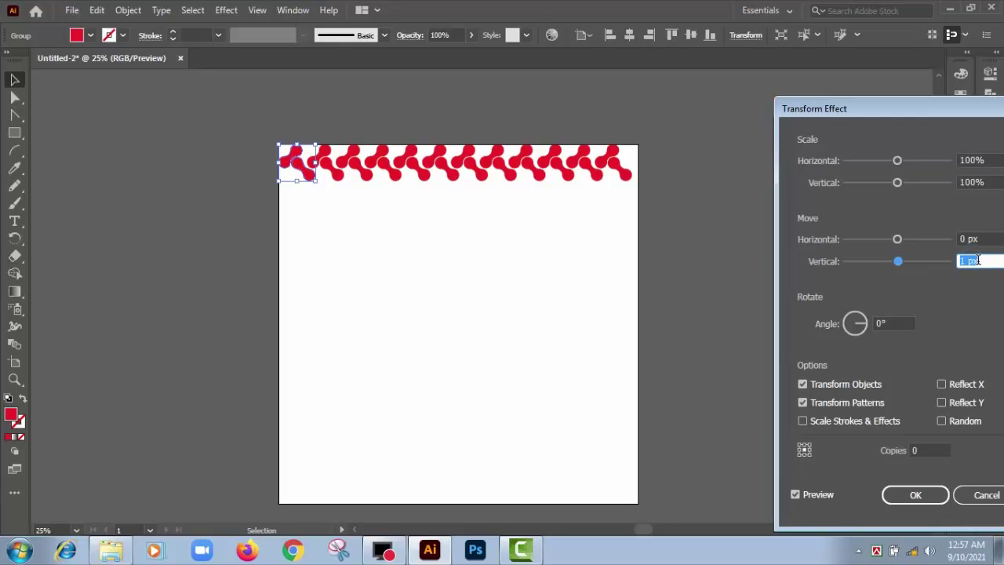
key("Up")
key("Up")
key("Up")
key("Up")
key("Up")
key("Up")
key("Up")
key("Up")
key("Up")
key("Up")
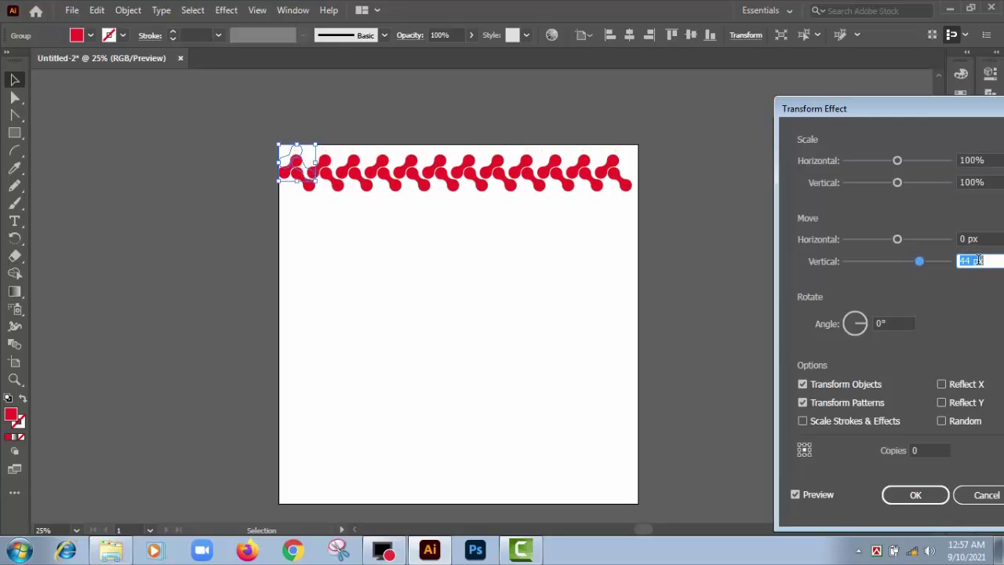
key("Up")
key("Up")
key("Up")
key("Up")
key("Up")
key("Up")
key("Up")
key("Up")
key("Up")
key("Up")
key("Up")
key("Up")
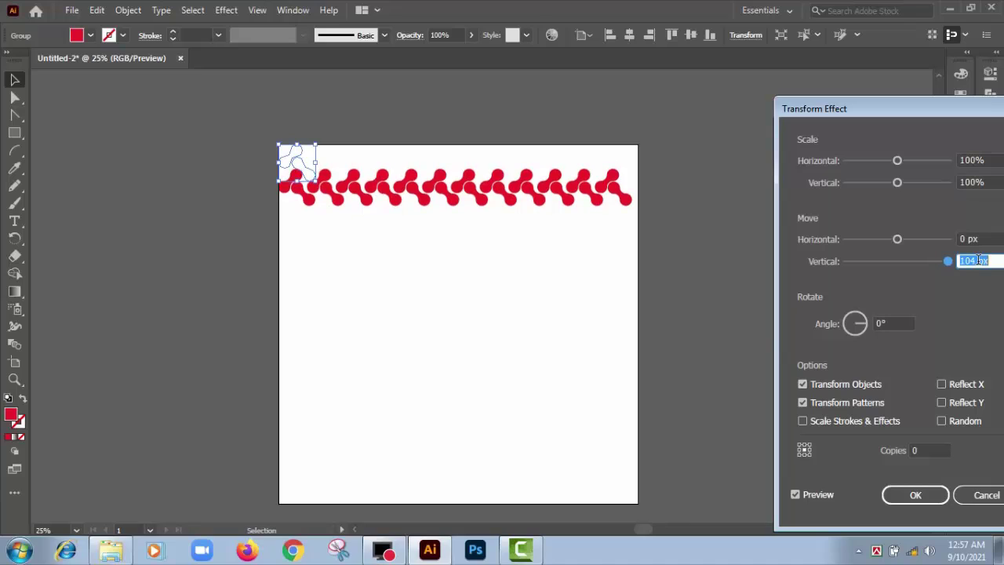
key("Up")
key("Up")
key("Up")
key("Up")
key("Up")
key("Up")
key("Up")
key("Up")
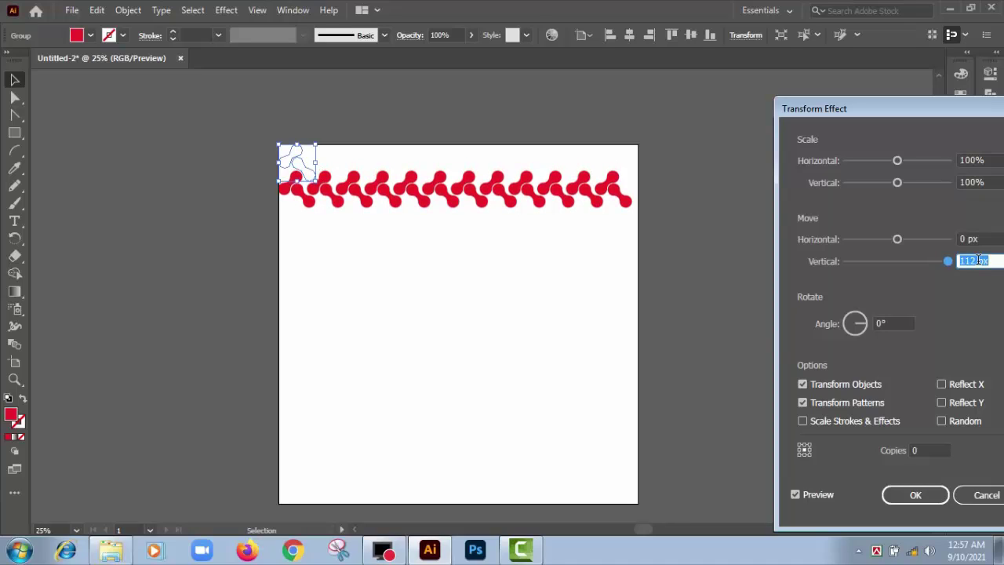
key("Up")
key("Up")
key("Up")
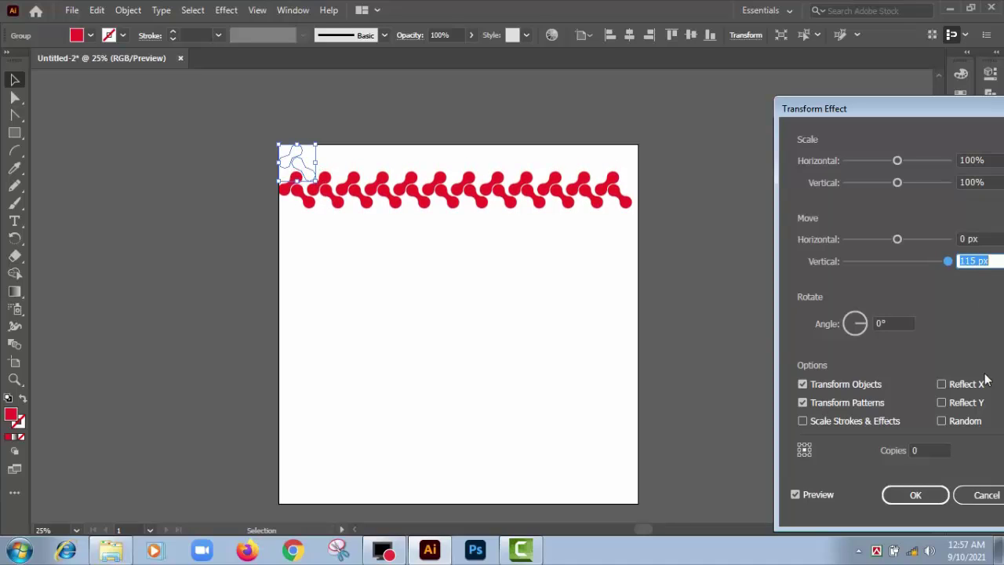
left_click(934, 452)
key("Up")
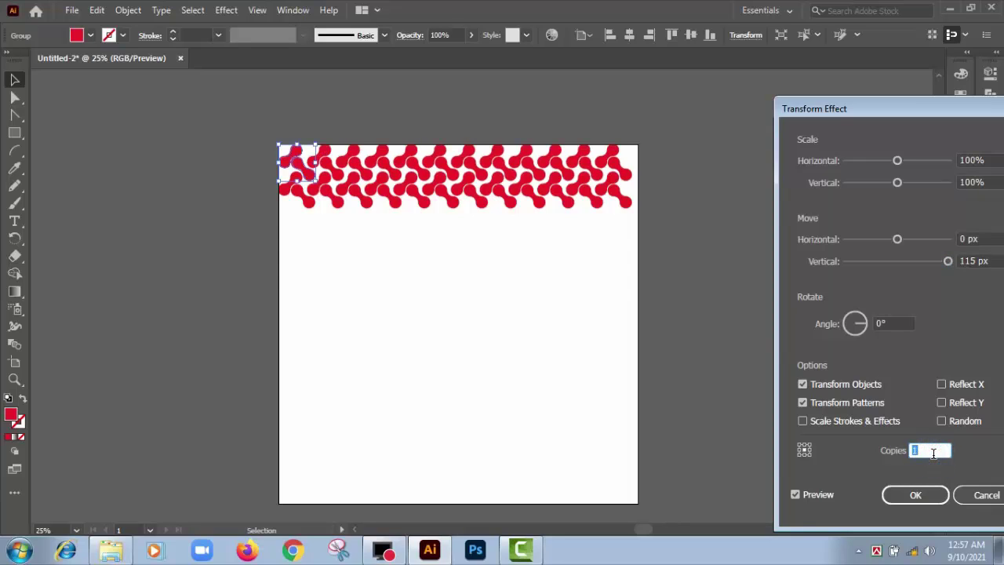
key("Up")
key("Up")
key("Up")
key("Up")
key("Up")
key("Up")
key("Up")
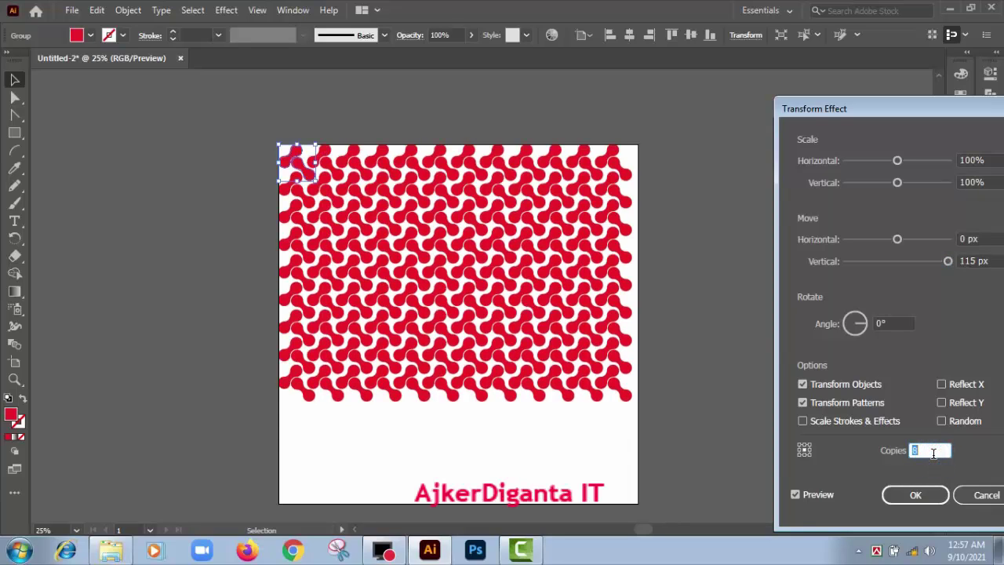
key("Up")
key("Up")
key("Up")
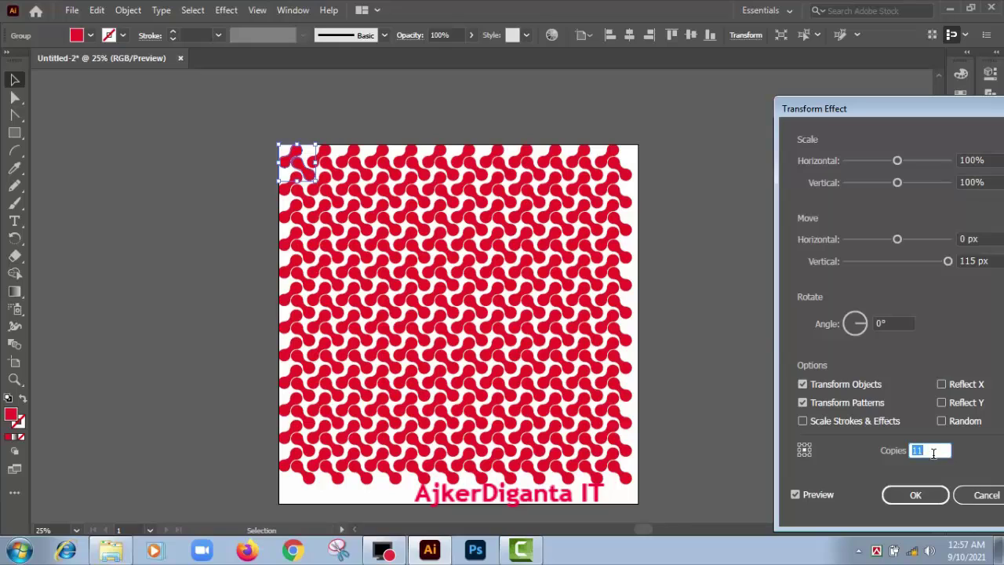
left_click(915, 494)
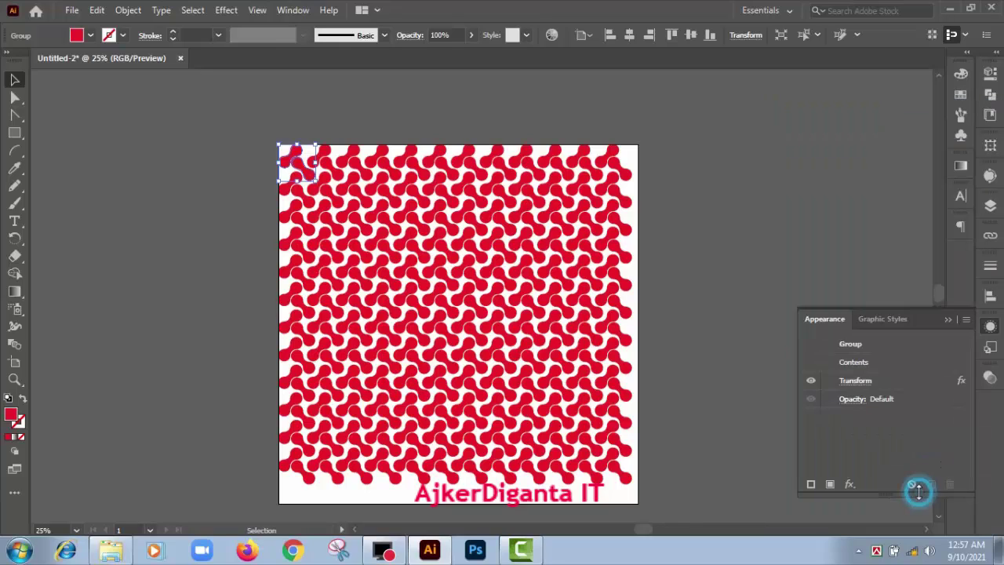
Step: Expand Appearance on the whole pattern group, centre it horizontally and vertically on the artboard, then deselect
left_click_drag(218, 114, 681, 510)
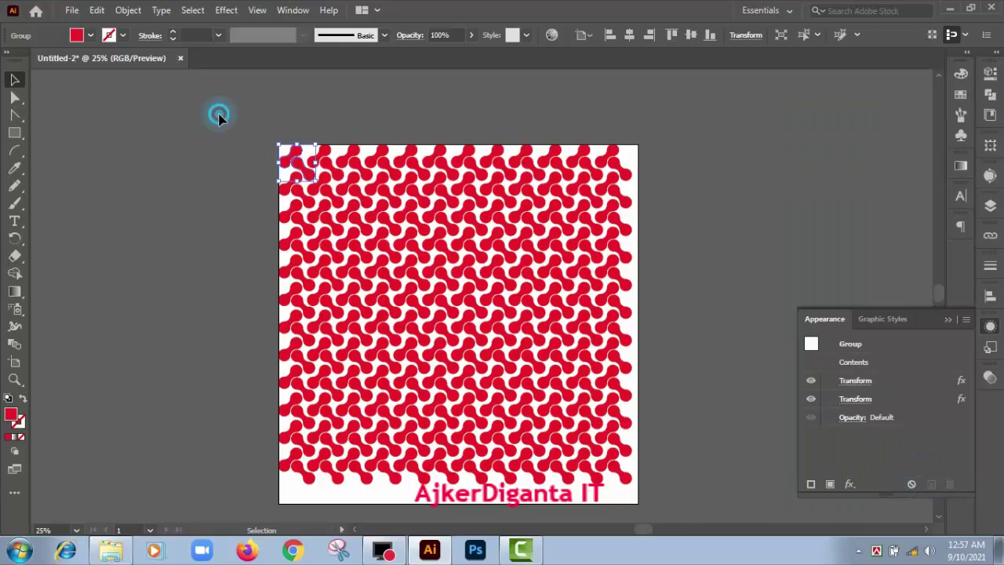
left_click(128, 10)
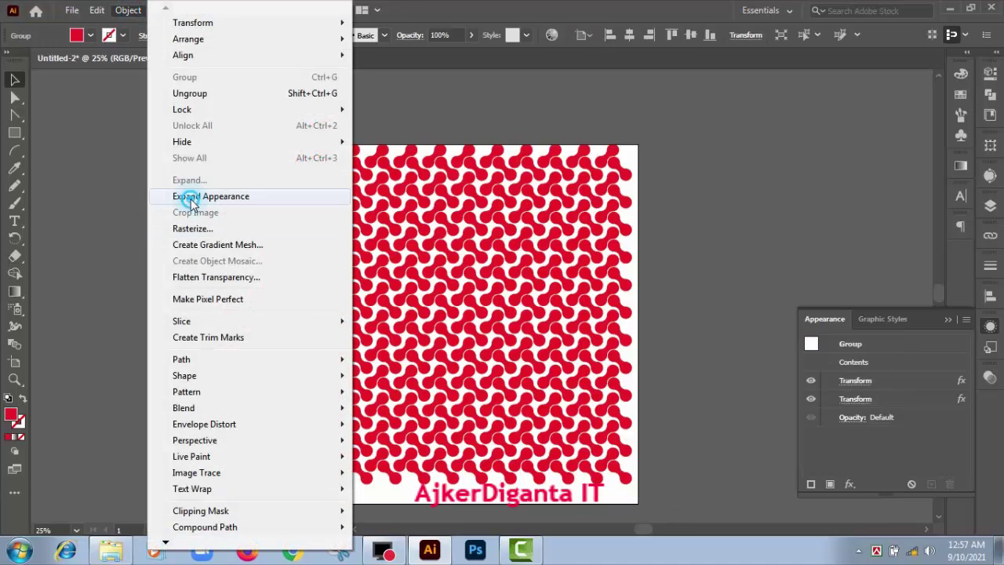
left_click(197, 196)
left_click(631, 36)
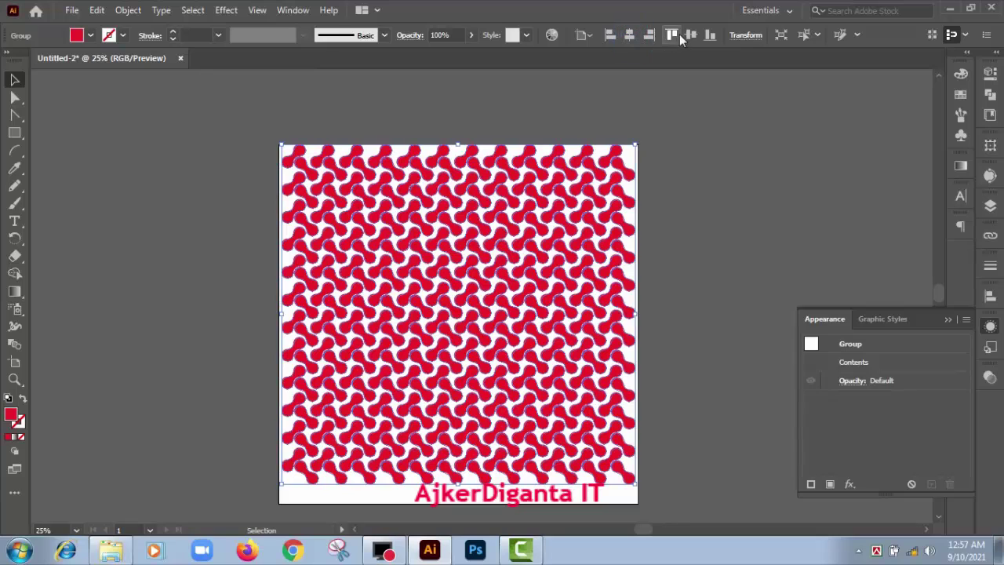
left_click(689, 36)
left_click(677, 224)
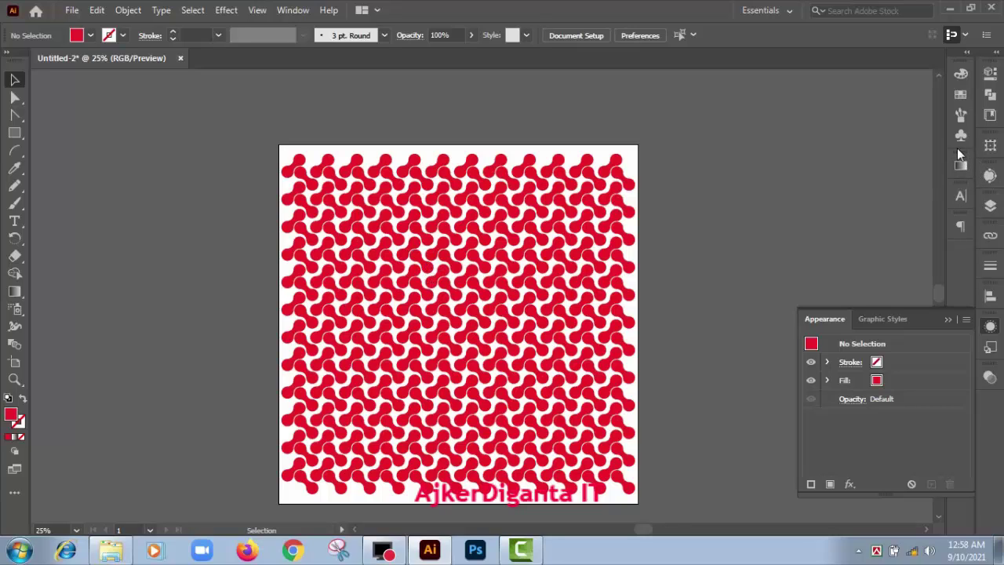
Step: Fill the selected pattern with the blue Sky gradient swatch
left_click(960, 96)
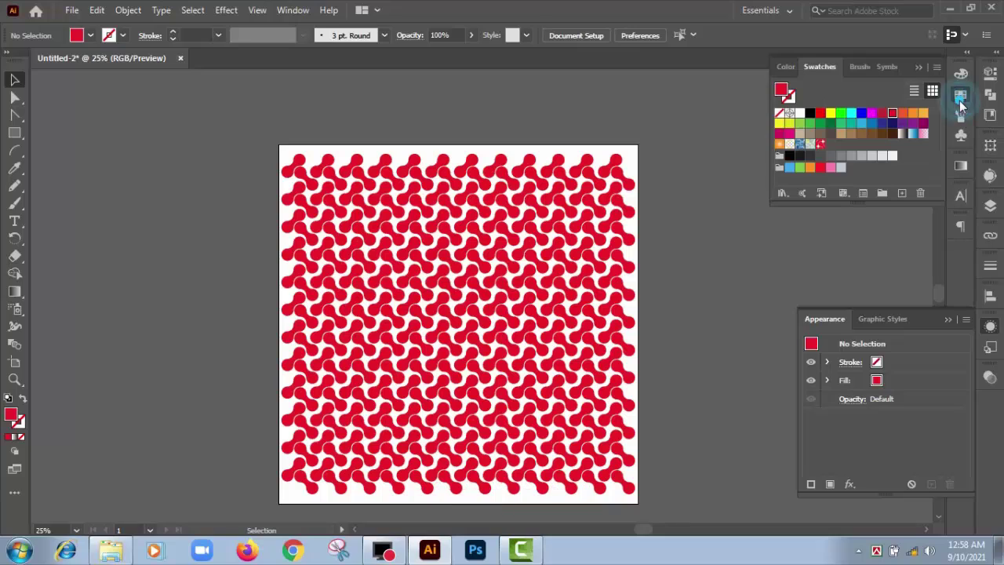
left_click(912, 135)
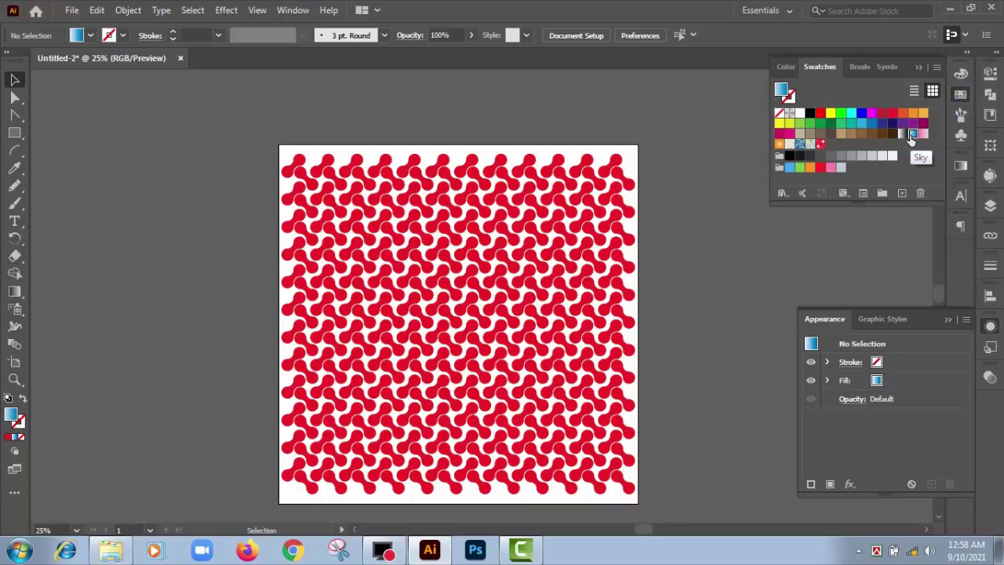
left_click(455, 256)
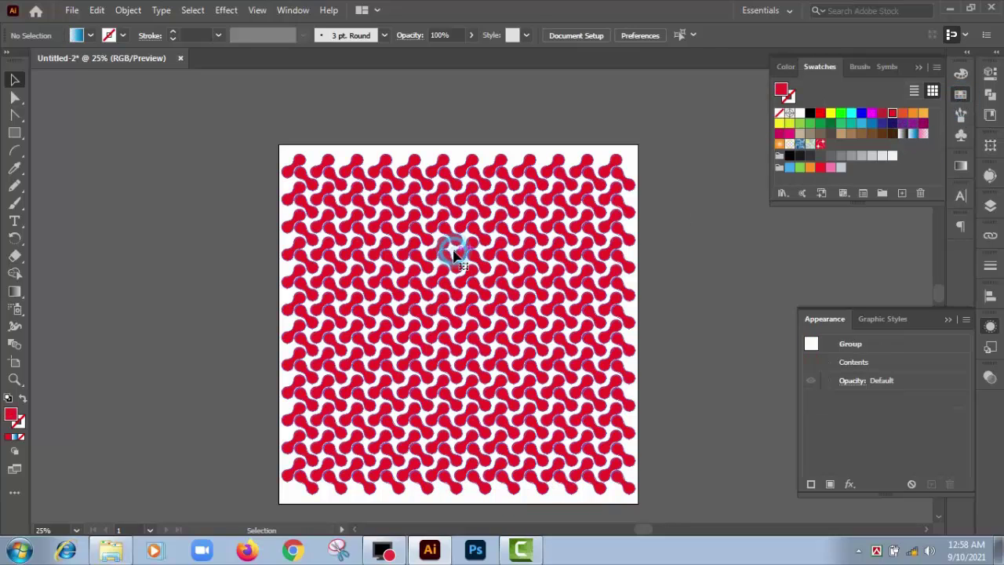
left_click(913, 135)
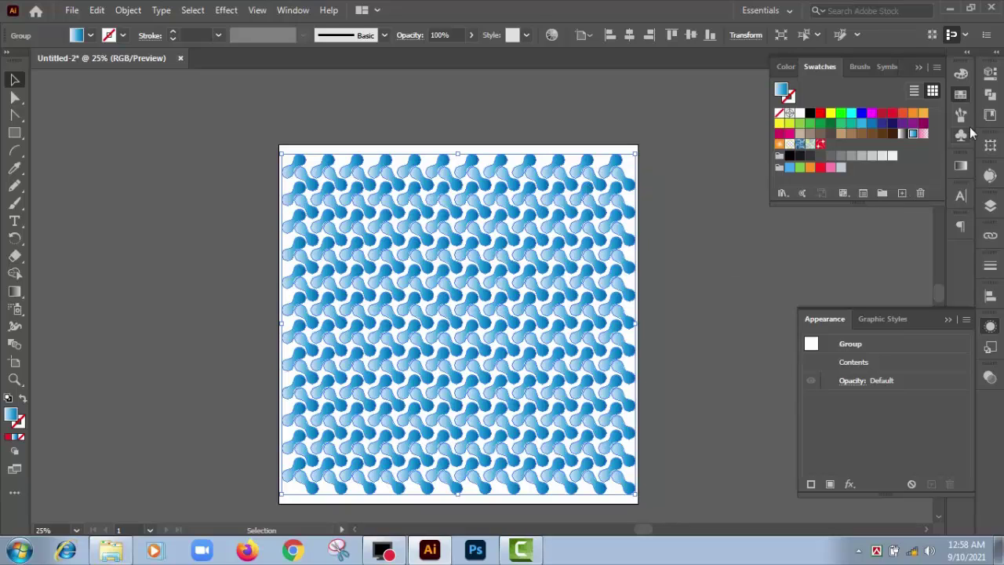
Step: Scale the pattern up past the artboard edges, trying white-to-black, blue and pink fills
left_click(902, 135)
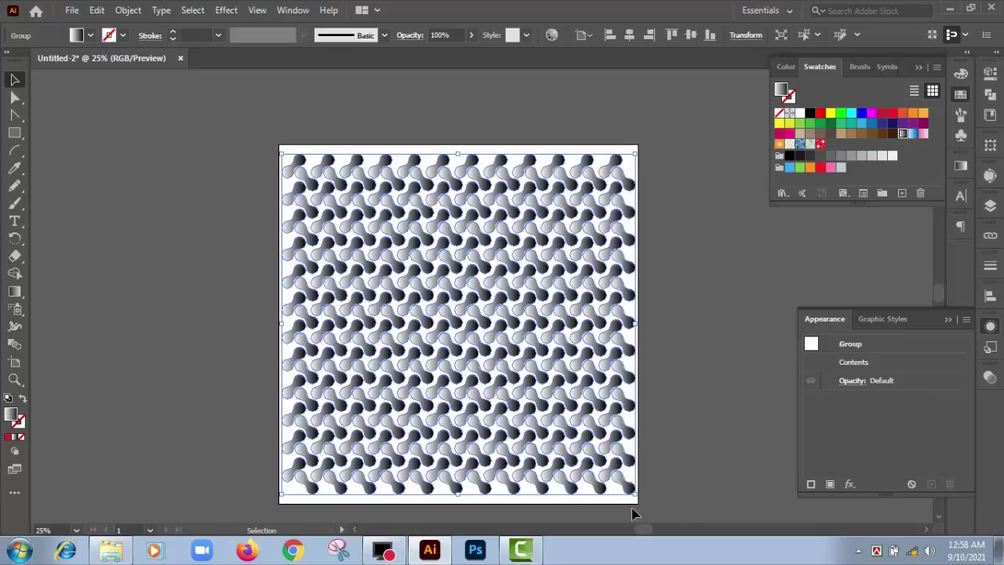
left_click_drag(637, 494, 650, 515)
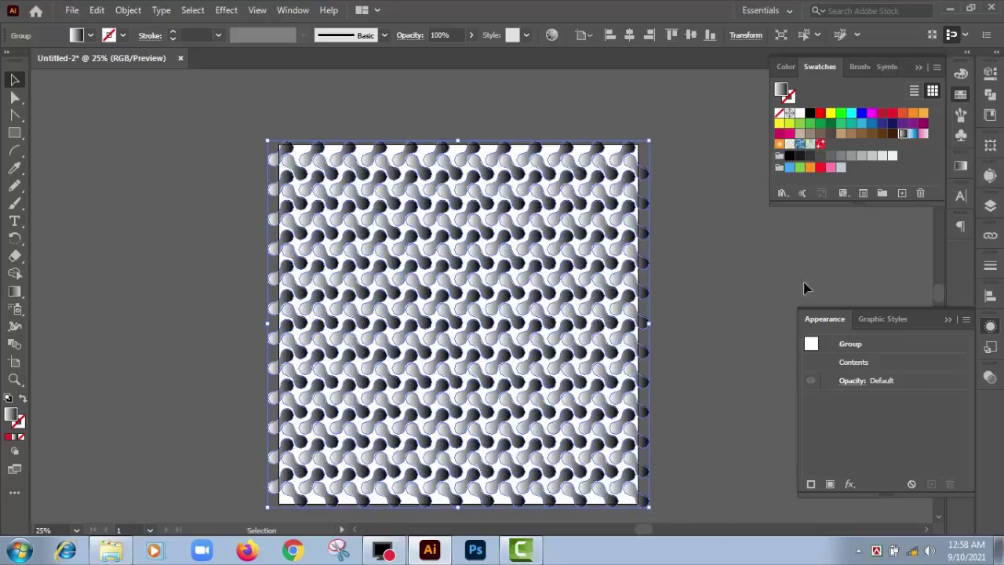
left_click(913, 134)
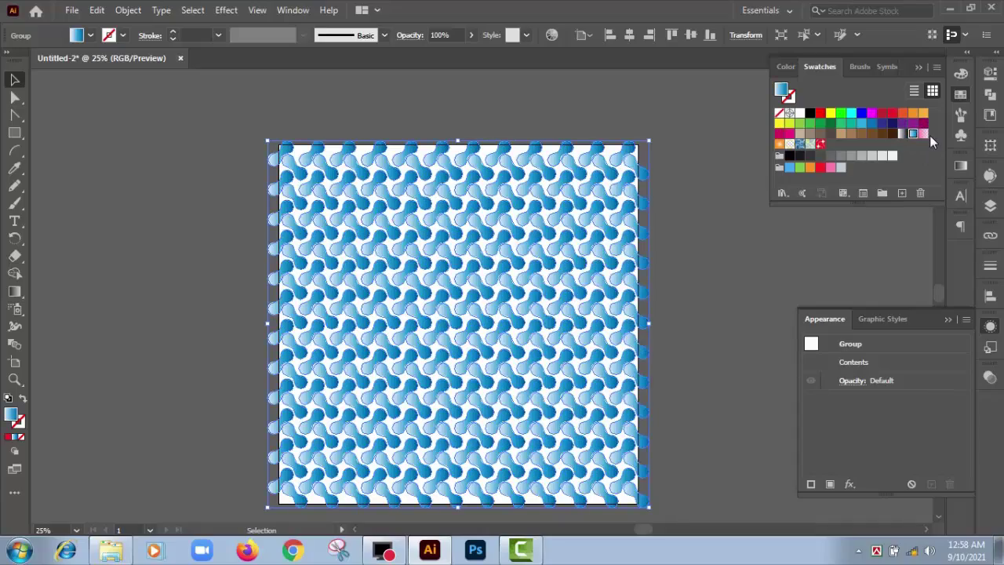
left_click(923, 134)
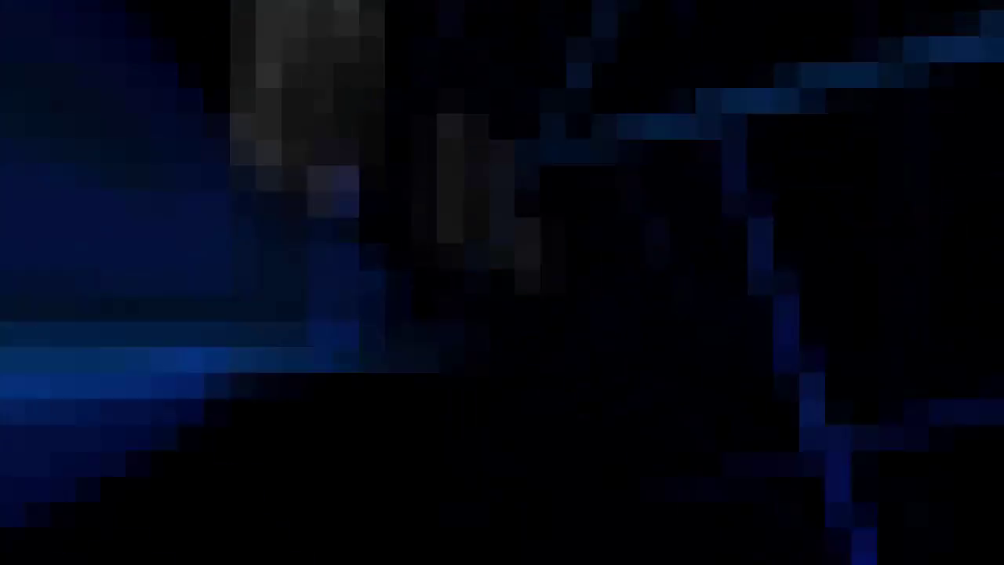